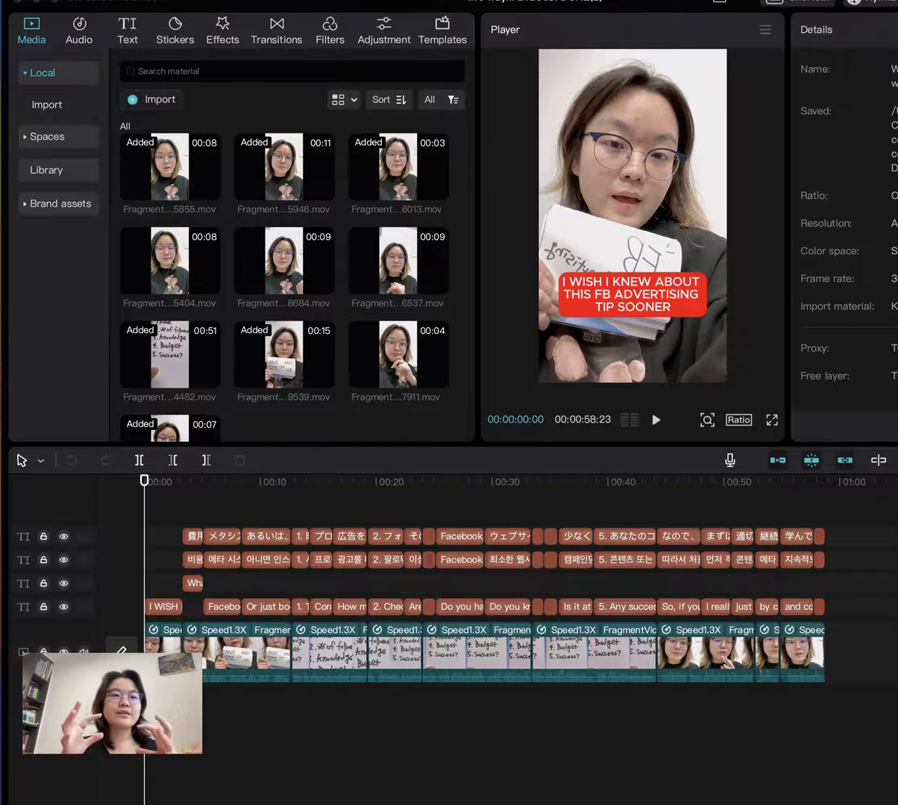
Examine the project's tracks by selecting all text clips and all video clips on the timeline in turn
{"action": "left_click_drag", "start_coordinate": [849, 662], "coordinate": [104, 634]}
{"action": "left_click", "coordinate": [872, 621]}
{"action": "left_click_drag", "start_coordinate": [855, 603], "coordinate": [143, 549]}
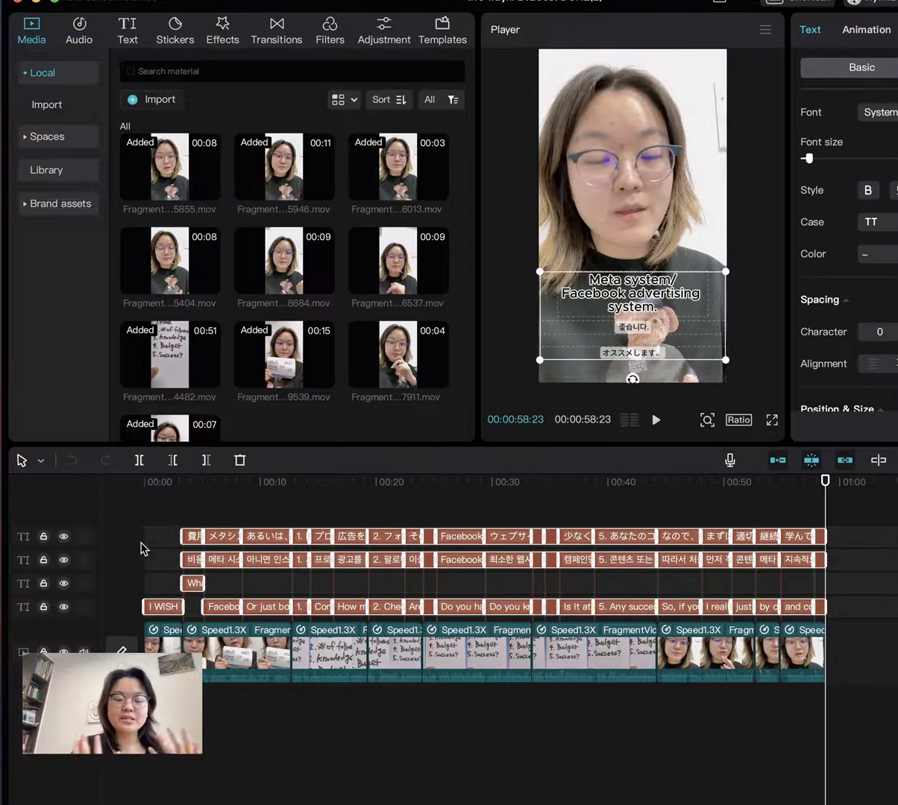
{"action": "left_click", "coordinate": [664, 701]}
{"action": "left_click_drag", "start_coordinate": [863, 604], "coordinate": [166, 527]}
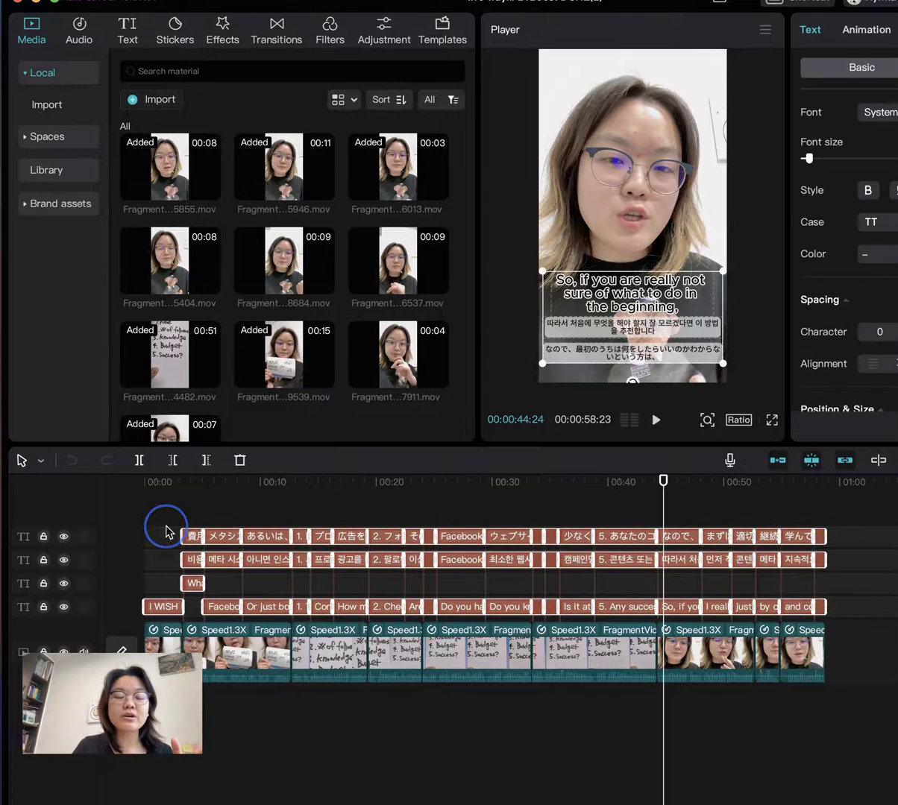
{"action": "left_click", "coordinate": [712, 711]}
{"action": "left_click_drag", "start_coordinate": [826, 693], "coordinate": [130, 642]}
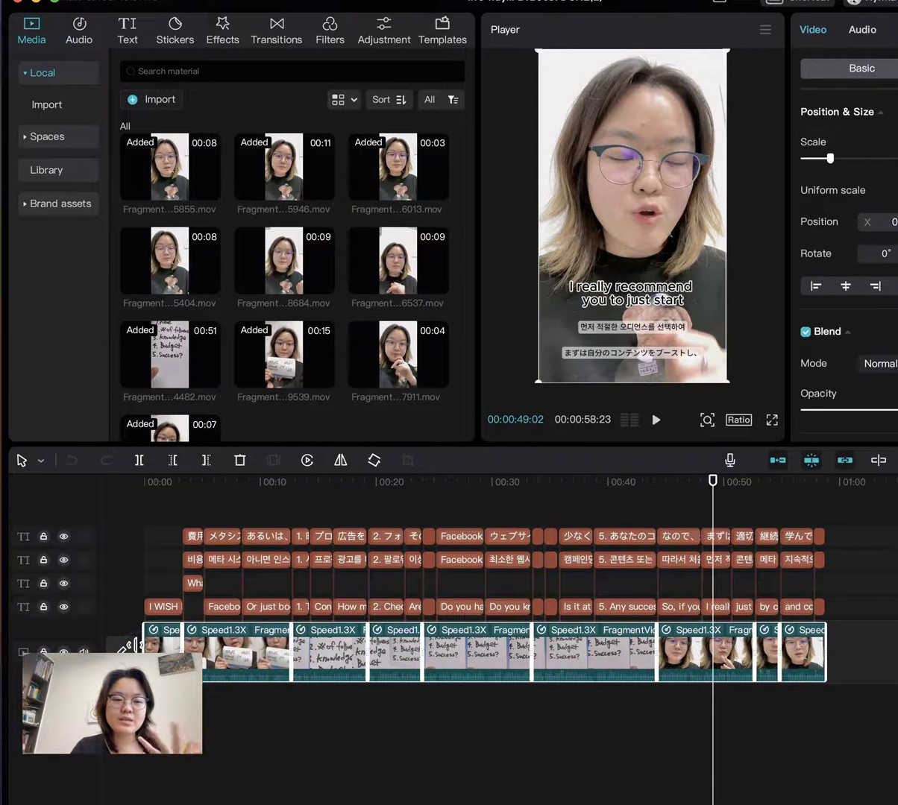
{"action": "left_click", "coordinate": [302, 731]}
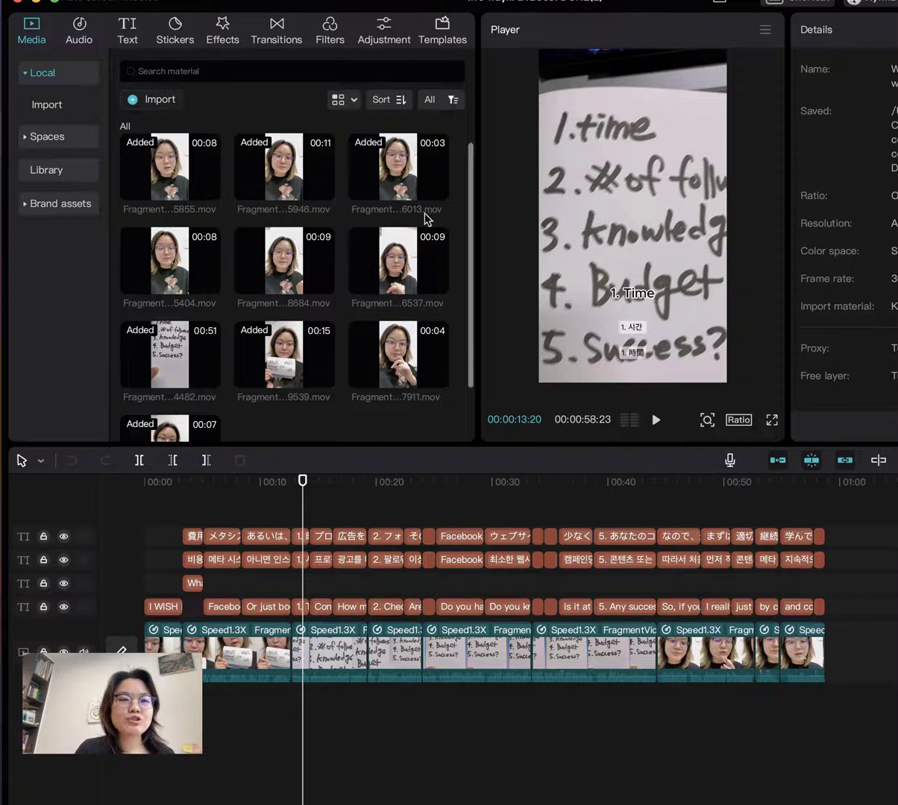
Generate auto captions from the video's speech in English, keeping the current captions
{"action": "left_click", "coordinate": [131, 39]}
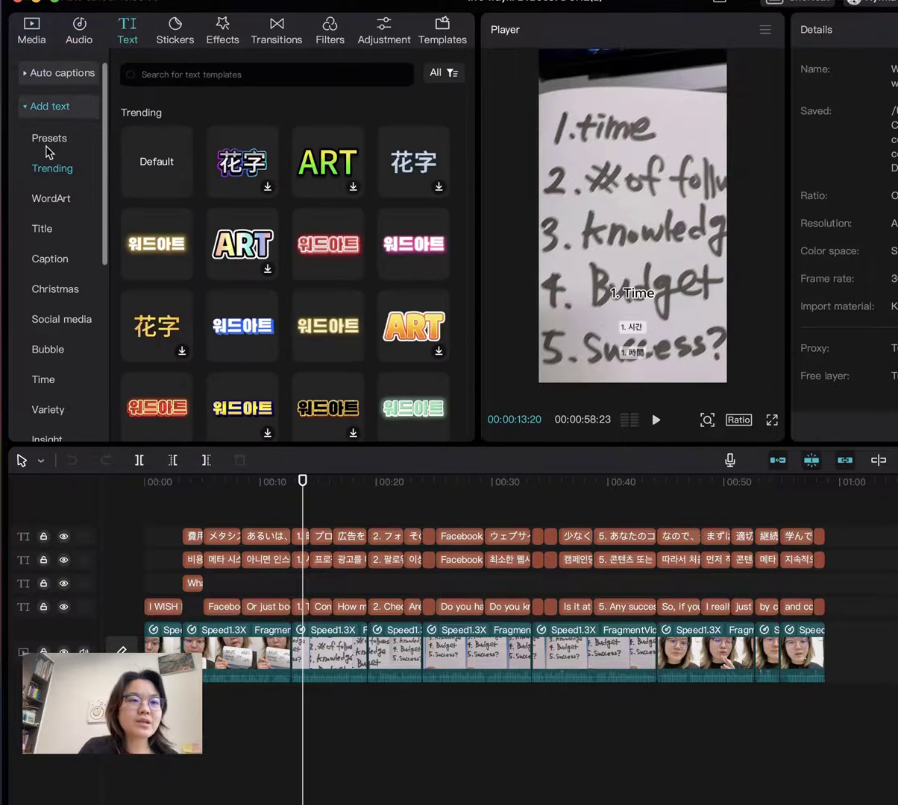
{"action": "left_click", "coordinate": [26, 74]}
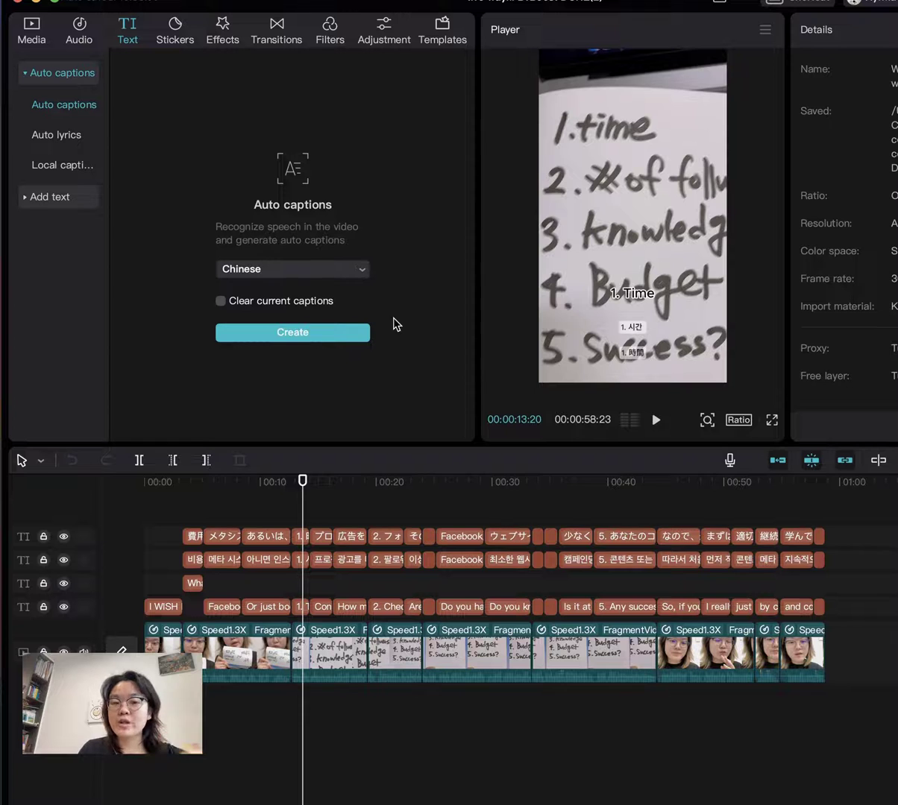
{"action": "left_click", "coordinate": [358, 270]}
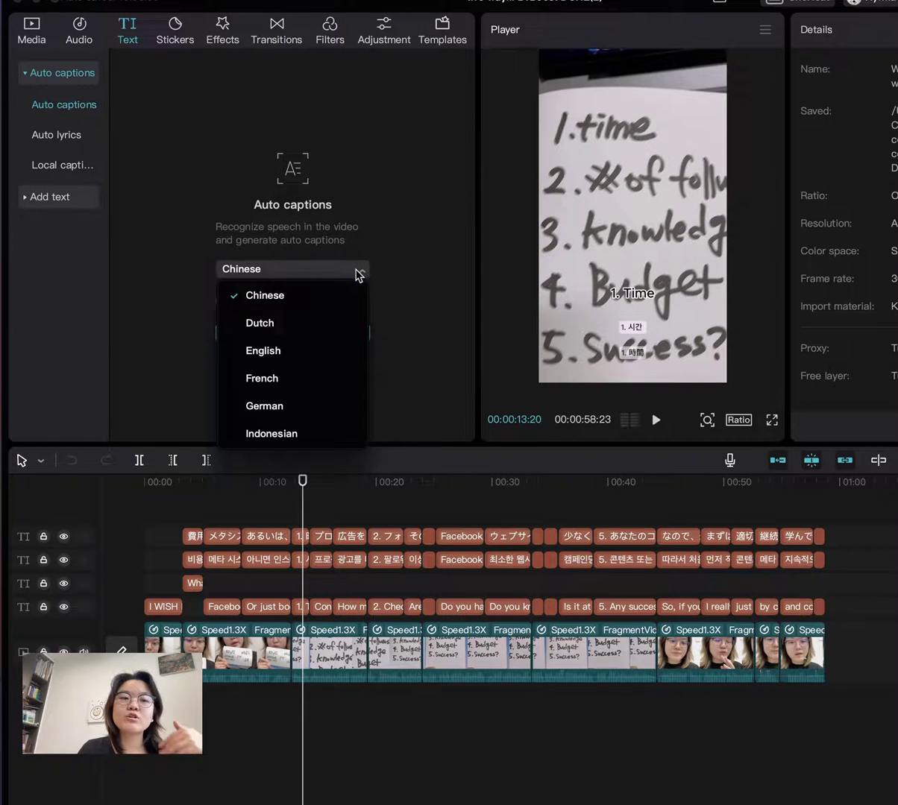
{"action": "left_click", "coordinate": [281, 365]}
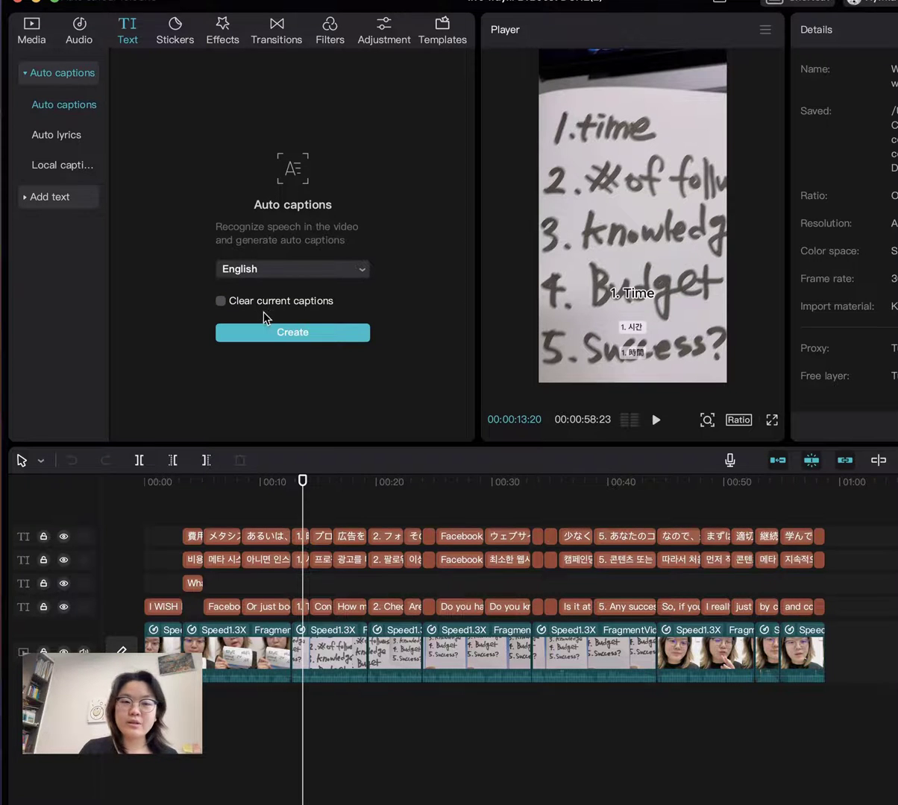
{"action": "left_click", "coordinate": [306, 338]}
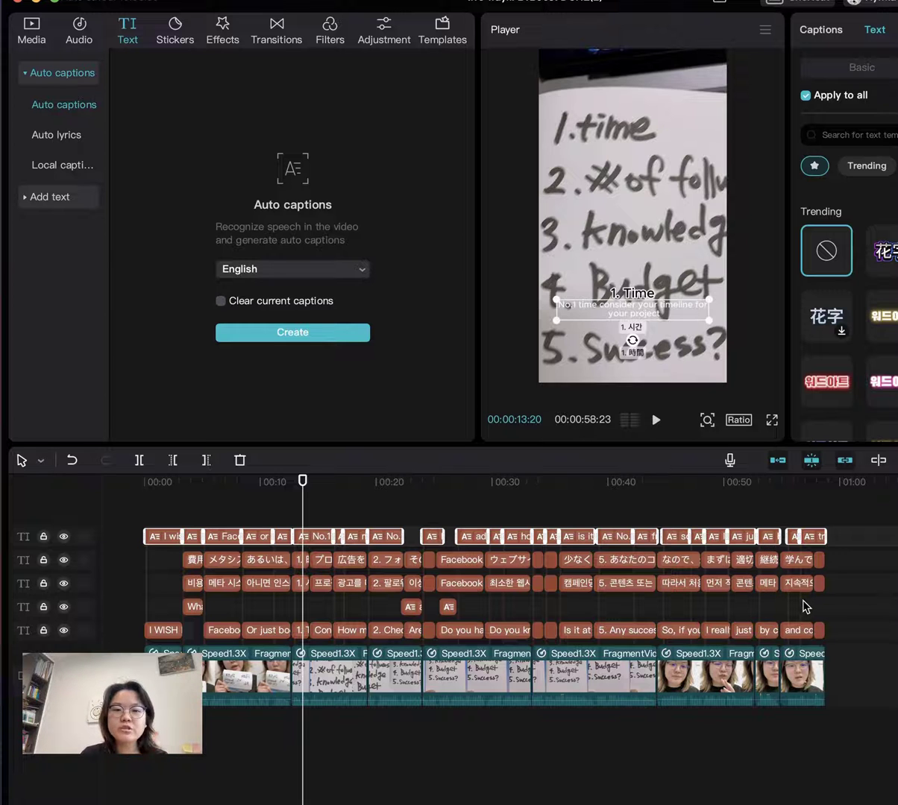
Review the generated captions along the timeline and check lines 5 to 7 in the caption list
{"action": "left_click", "coordinate": [155, 516]}
{"action": "left_click_drag", "start_coordinate": [155, 516], "coordinate": [474, 536]}
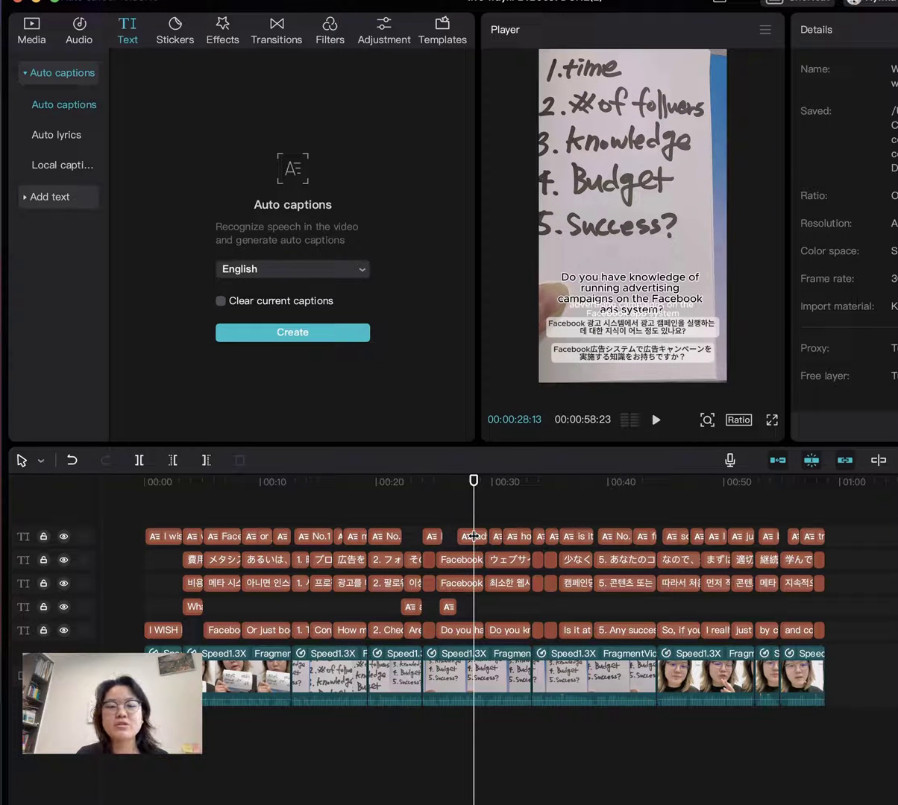
{"action": "left_click", "coordinate": [381, 515]}
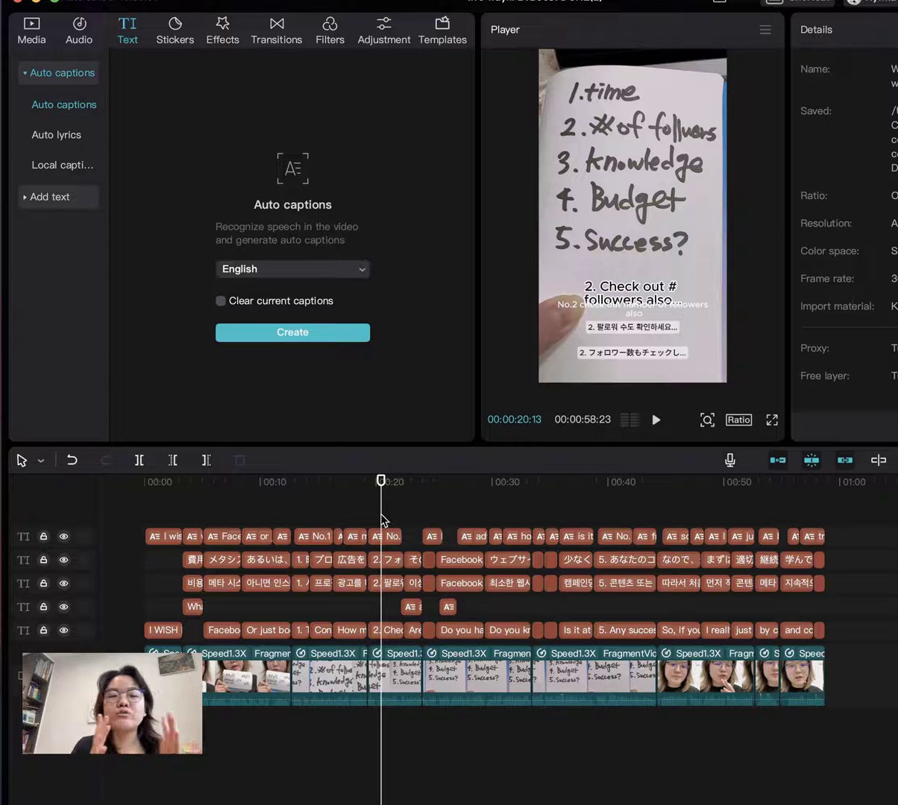
{"action": "left_click_drag", "start_coordinate": [154, 502], "coordinate": [281, 497]}
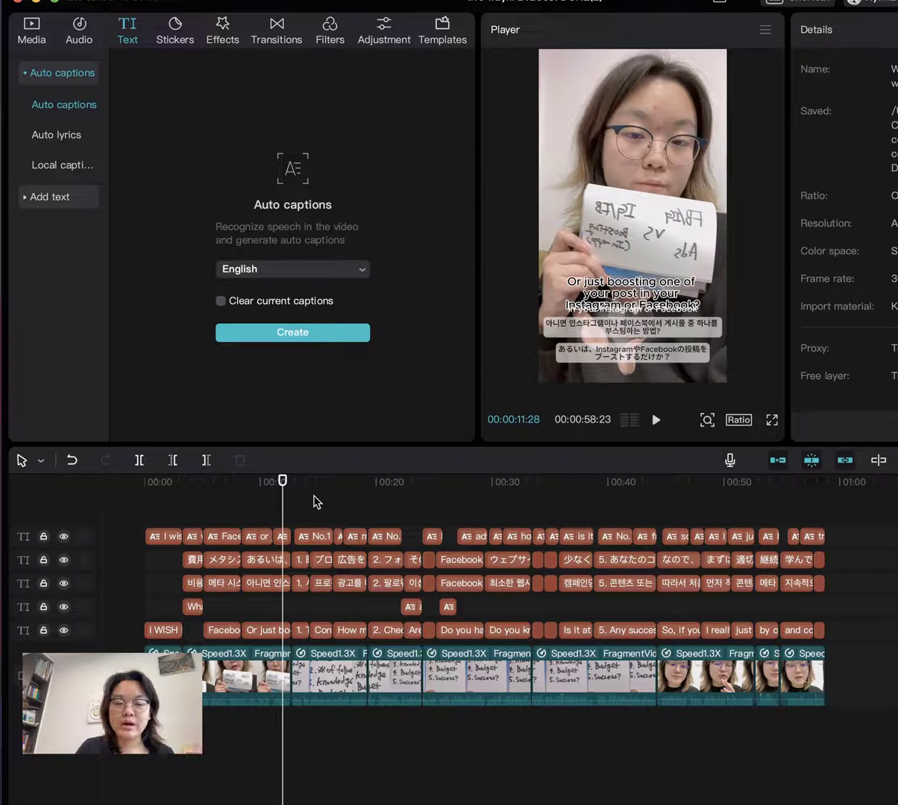
{"action": "left_click", "coordinate": [314, 536]}
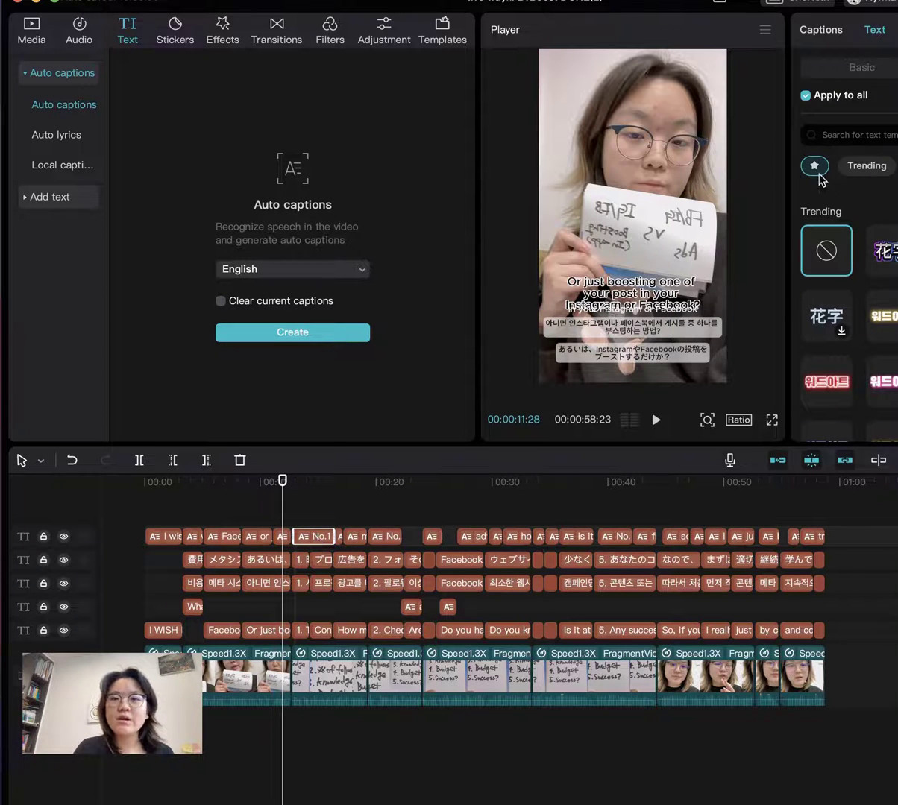
{"action": "left_click", "coordinate": [821, 30]}
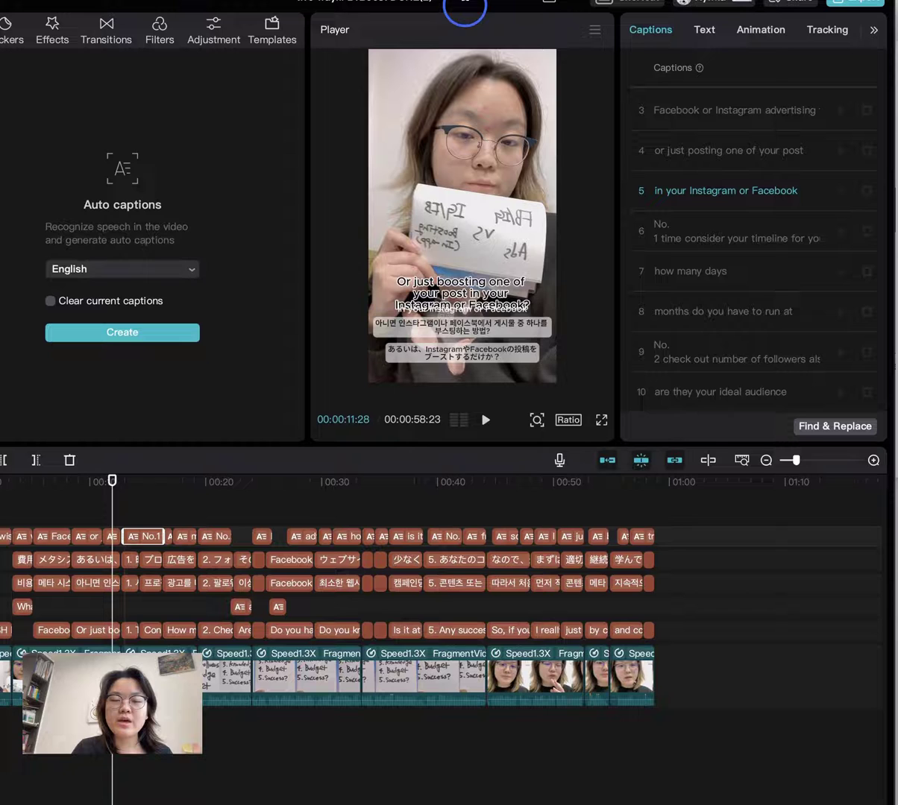
{"action": "left_click", "coordinate": [798, 239]}
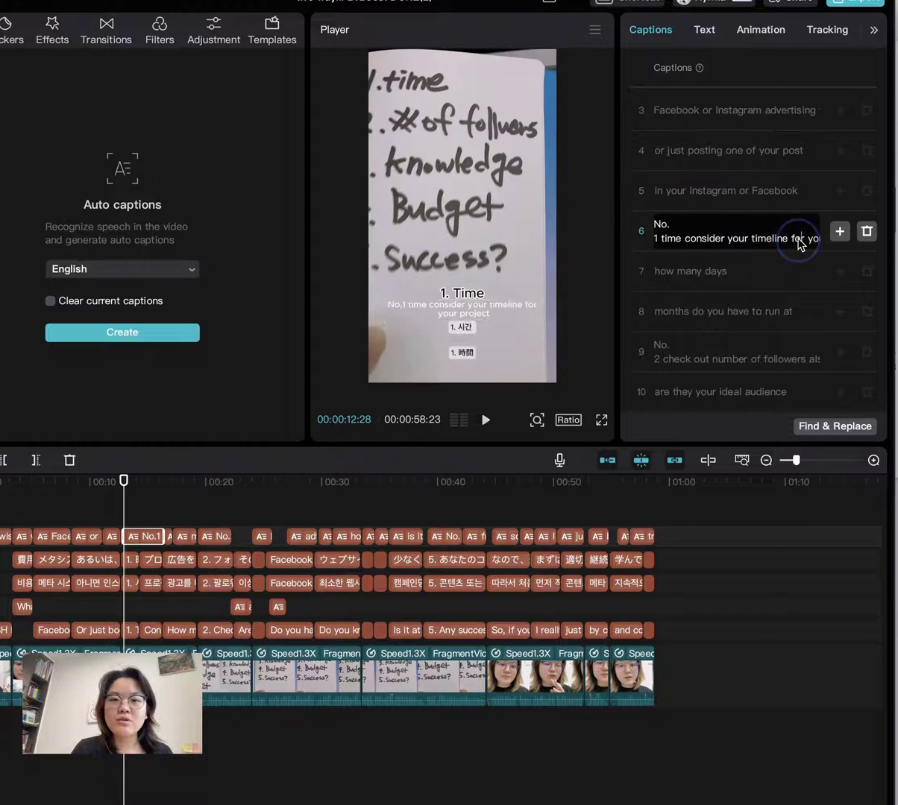
{"action": "left_click", "coordinate": [772, 195]}
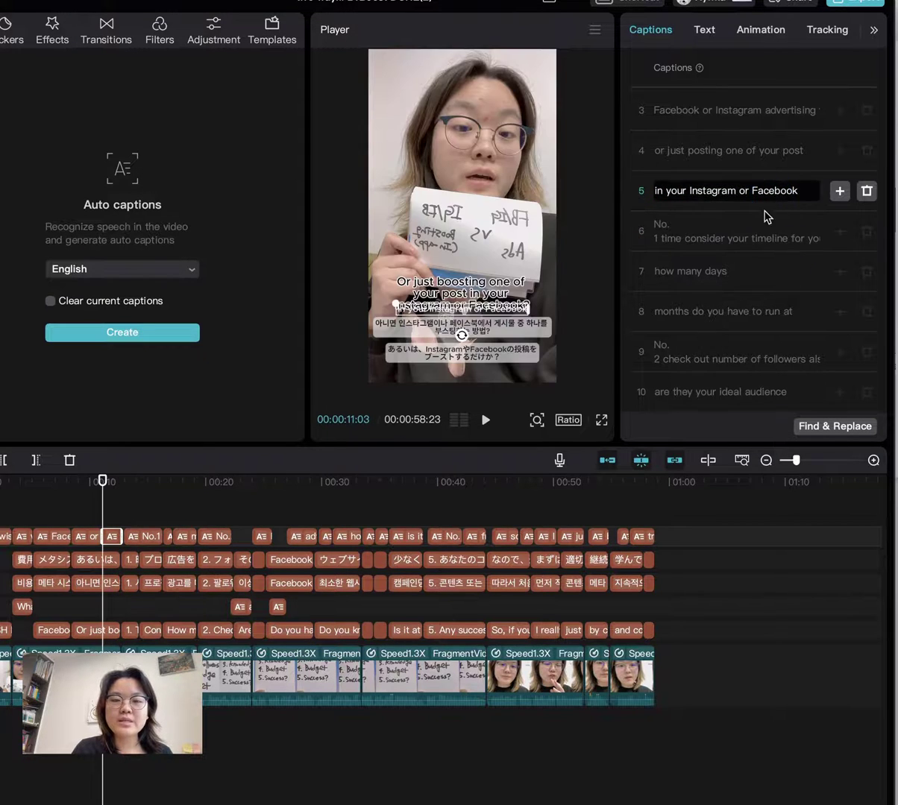
{"action": "left_click", "coordinate": [741, 269]}
Examine the basic text, position, blend, stroke and background settings of the "how many days" caption
{"action": "left_click", "coordinate": [702, 32]}
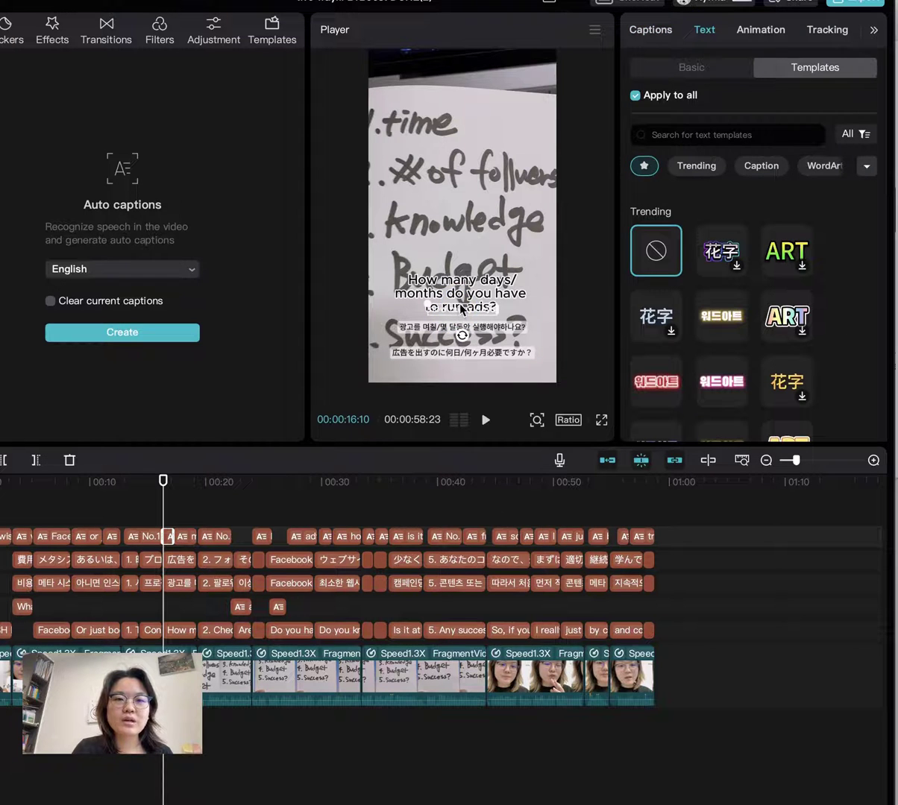
{"action": "left_click", "coordinate": [649, 68]}
{"action": "left_click_drag", "start_coordinate": [708, 146], "coordinate": [586, 151]}
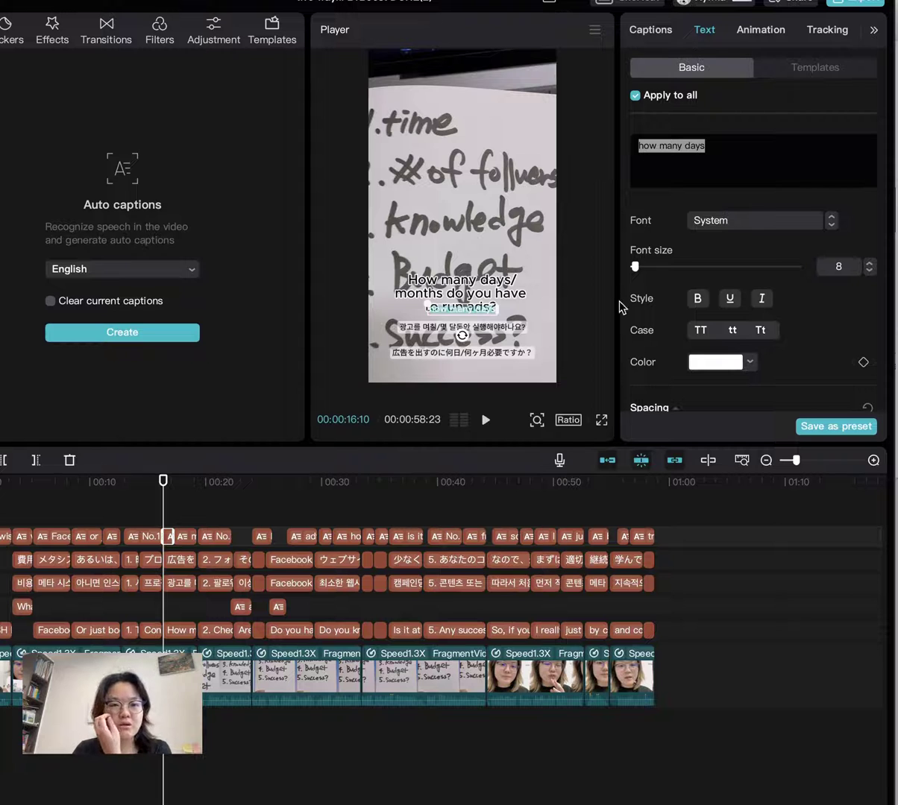
{"action": "scroll", "coordinate": [705, 329], "scroll_direction": "down", "scroll_amount": 6}
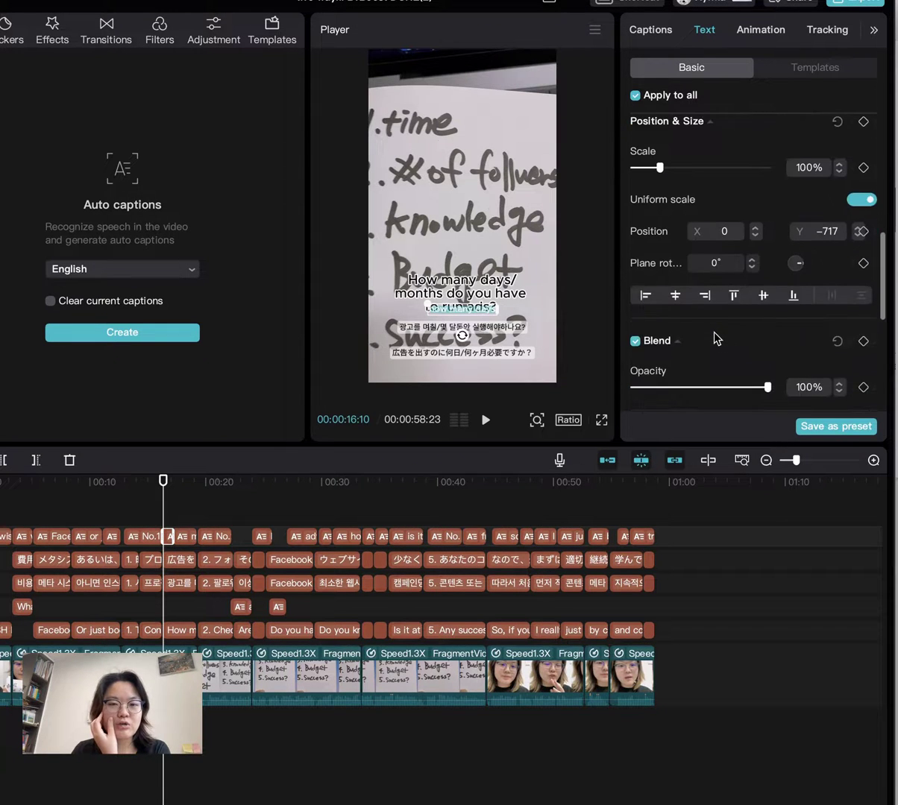
{"action": "scroll", "coordinate": [714, 339], "scroll_direction": "down", "scroll_amount": 5}
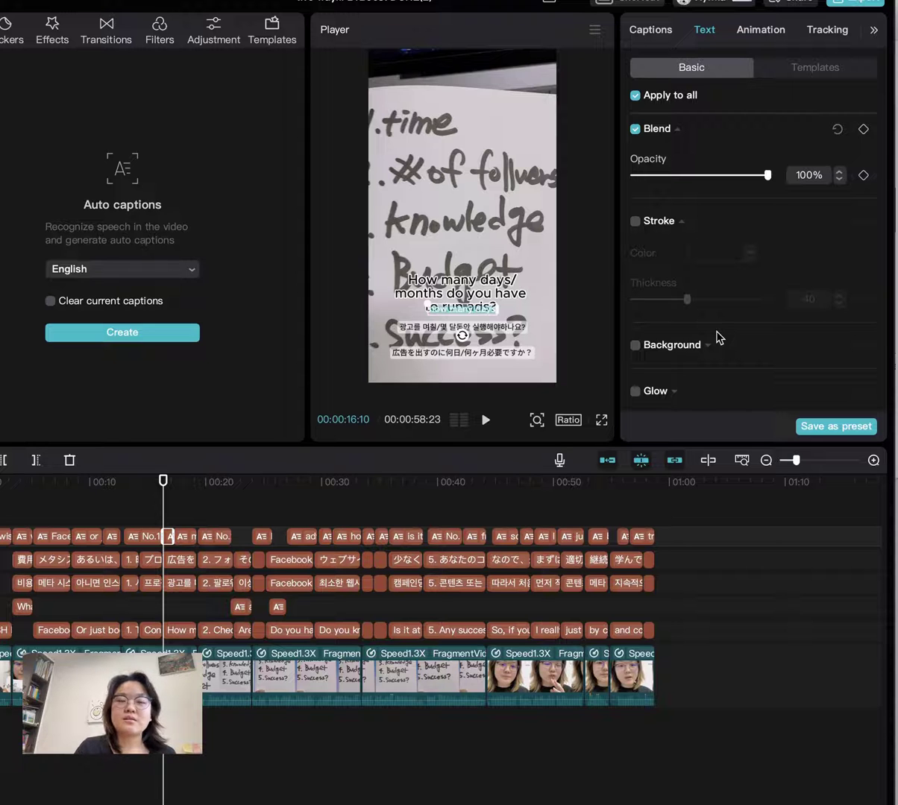
{"action": "scroll", "coordinate": [716, 336], "scroll_direction": "up", "scroll_amount": 10}
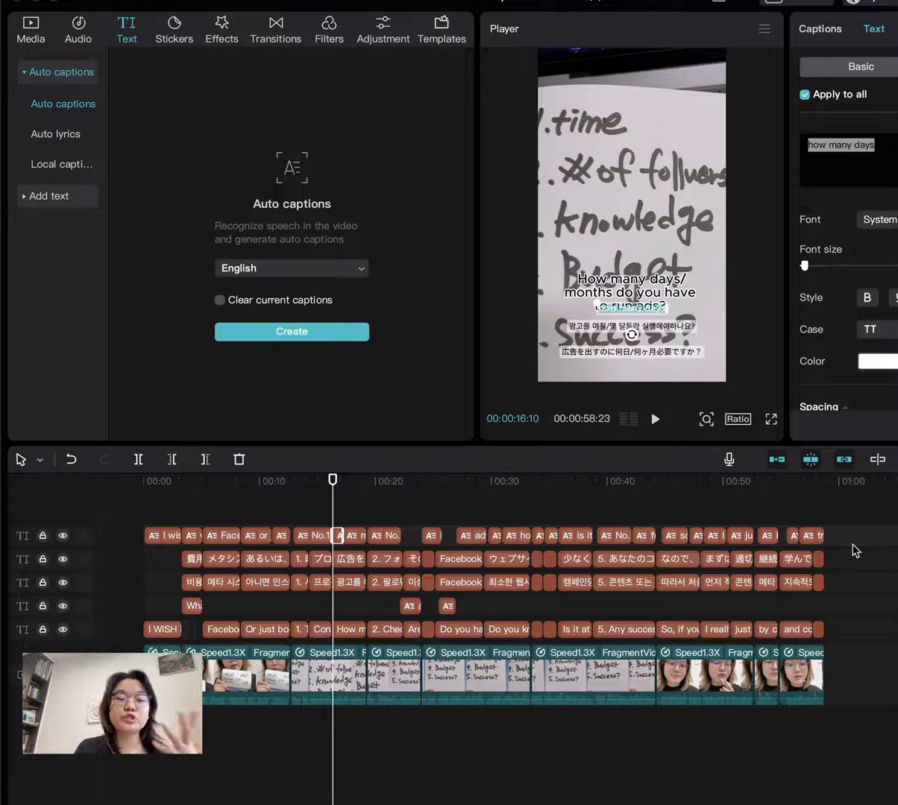
Select the generated captions in the uppermost text track and export only the captions as a TXT file, with video exporting turned off
{"action": "left_click_drag", "start_coordinate": [847, 514], "coordinate": [158, 538]}
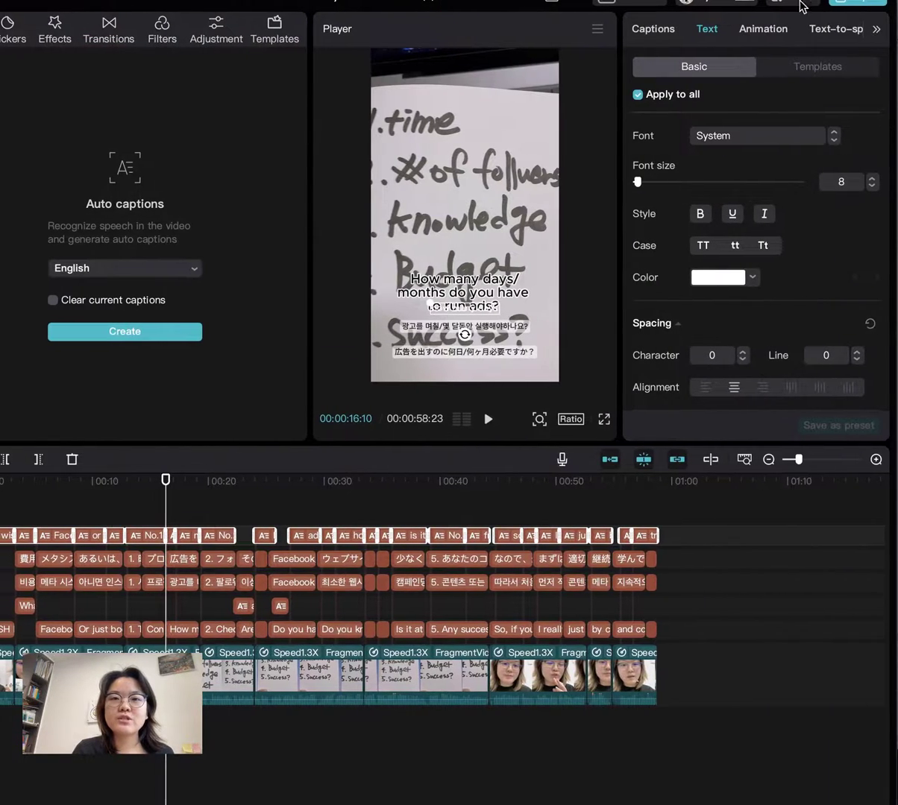
{"action": "left_click", "coordinate": [853, 4]}
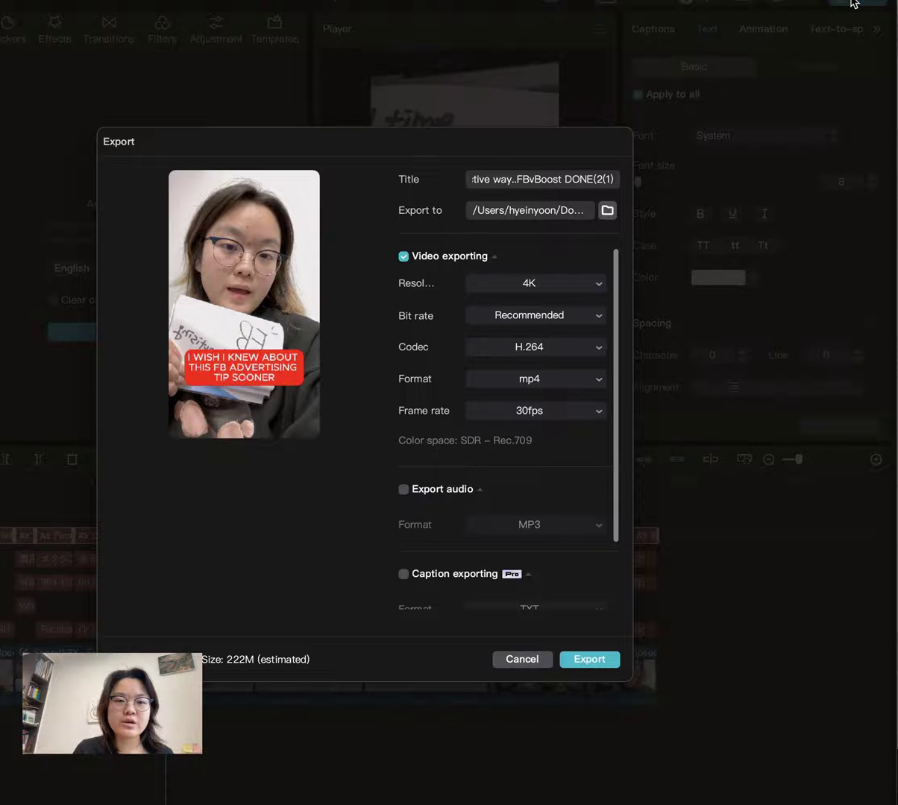
{"action": "scroll", "coordinate": [477, 371], "scroll_direction": "down", "scroll_amount": 2}
{"action": "scroll", "coordinate": [479, 373], "scroll_direction": "up", "scroll_amount": 2}
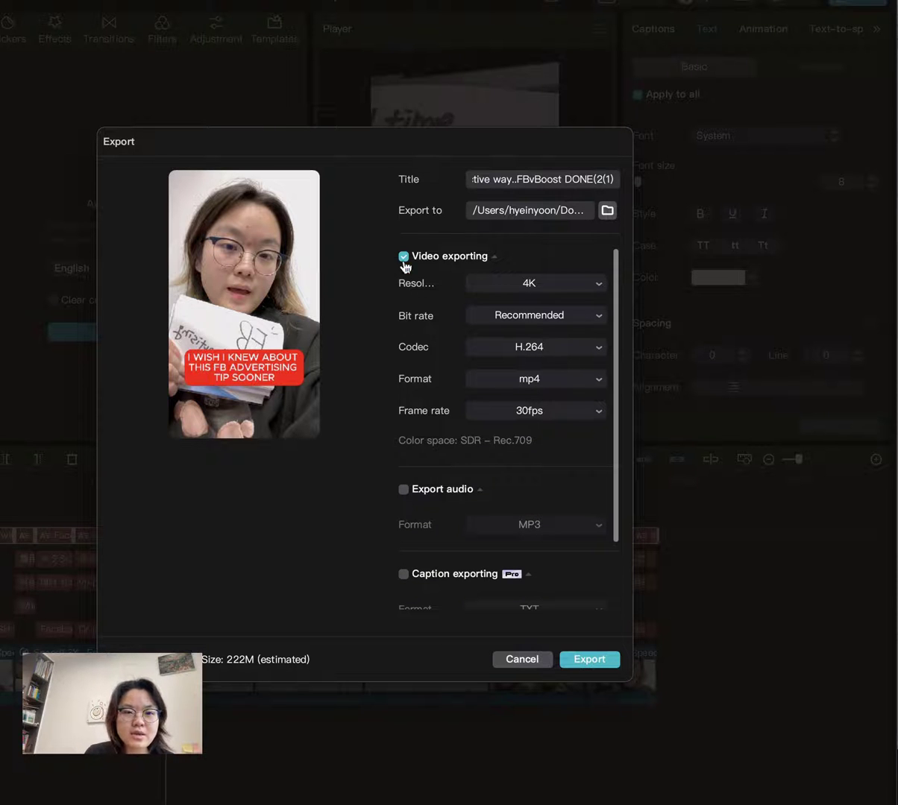
{"action": "scroll", "coordinate": [446, 501], "scroll_direction": "down", "scroll_amount": 2}
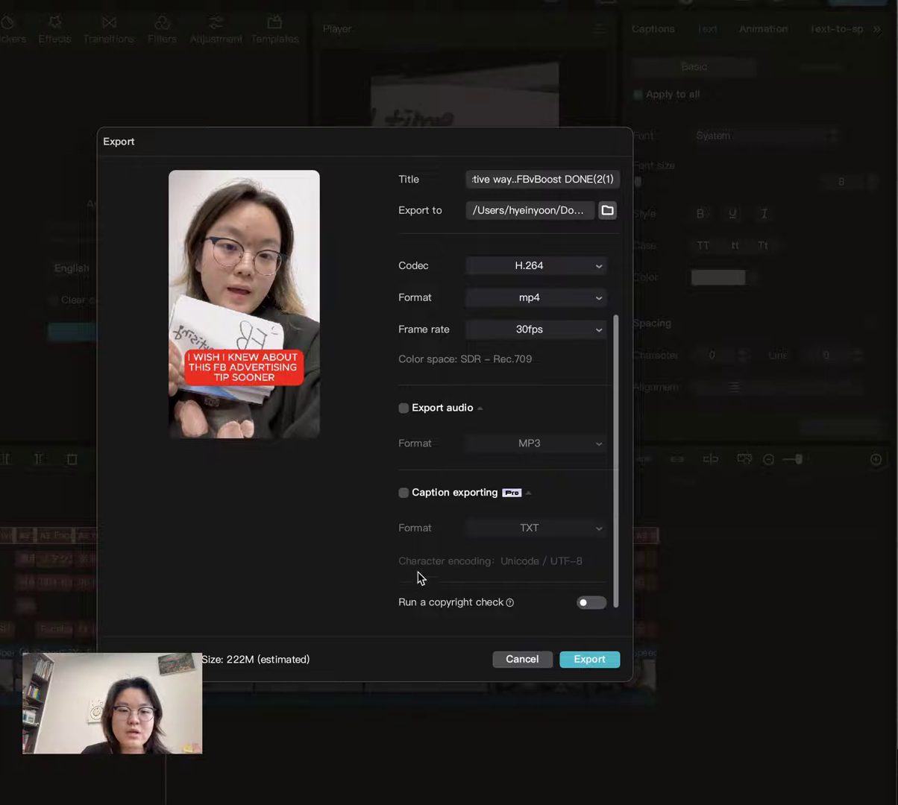
{"action": "scroll", "coordinate": [485, 370], "scroll_direction": "up", "scroll_amount": 3}
{"action": "left_click", "coordinate": [403, 258]}
{"action": "scroll", "coordinate": [443, 385], "scroll_direction": "down", "scroll_amount": 2}
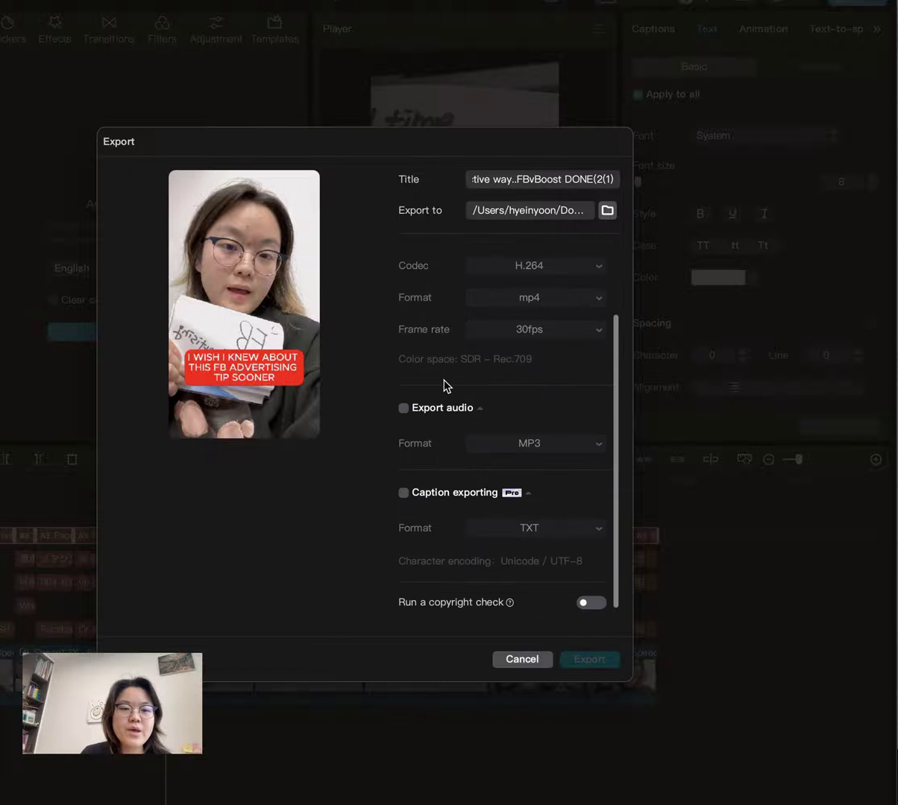
{"action": "left_click", "coordinate": [403, 493]}
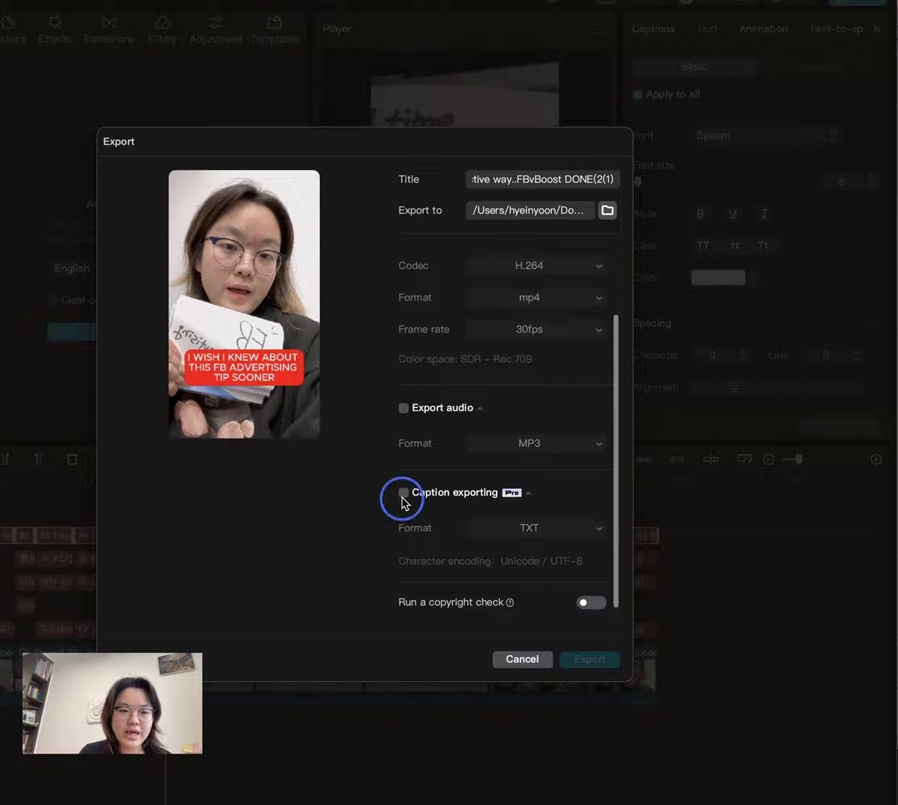
{"action": "left_click", "coordinate": [402, 496]}
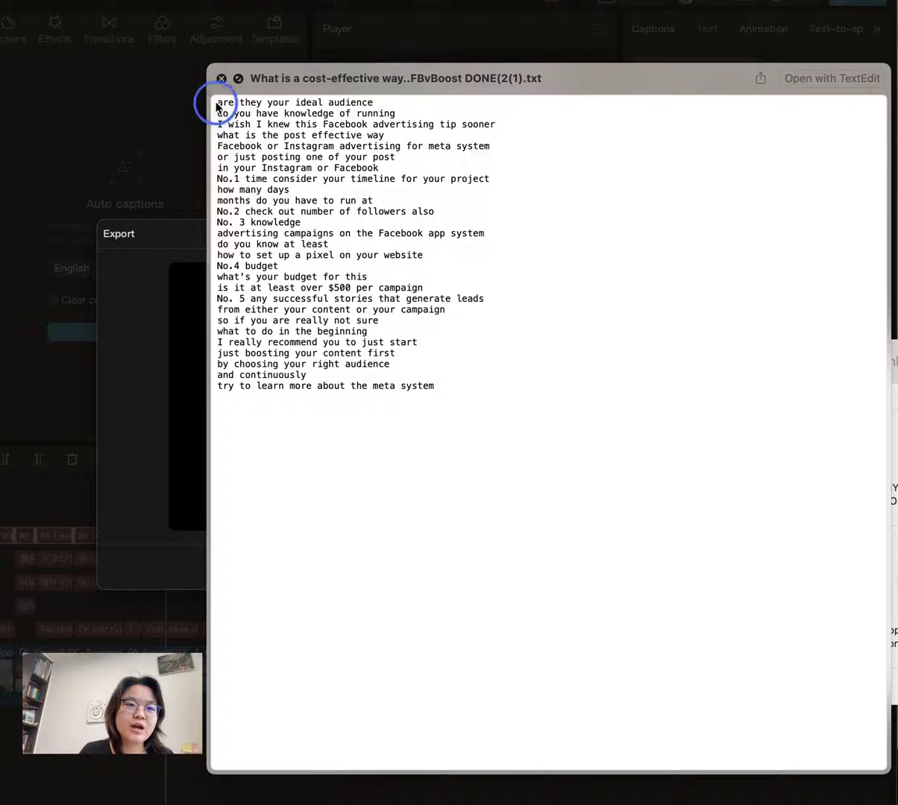
Copy all the text from the exported caption file and paste it into the English-to-Japanese DeepL translator in Safari
{"action": "left_click_drag", "start_coordinate": [217, 107], "coordinate": [488, 435]}
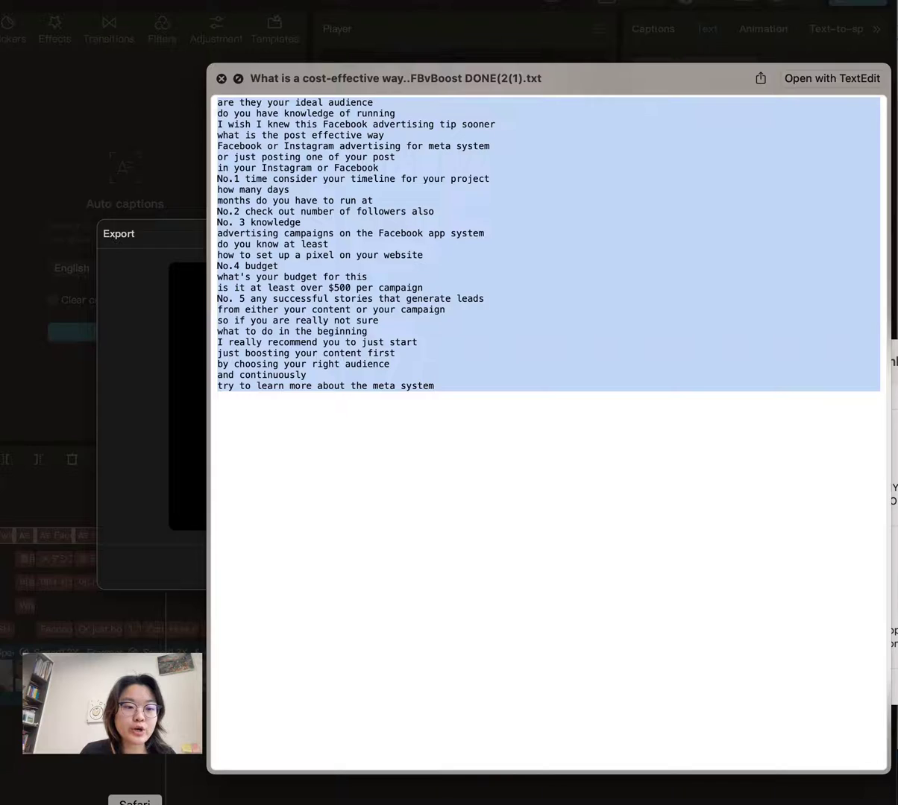
{"action": "left_click", "coordinate": [135, 803]}
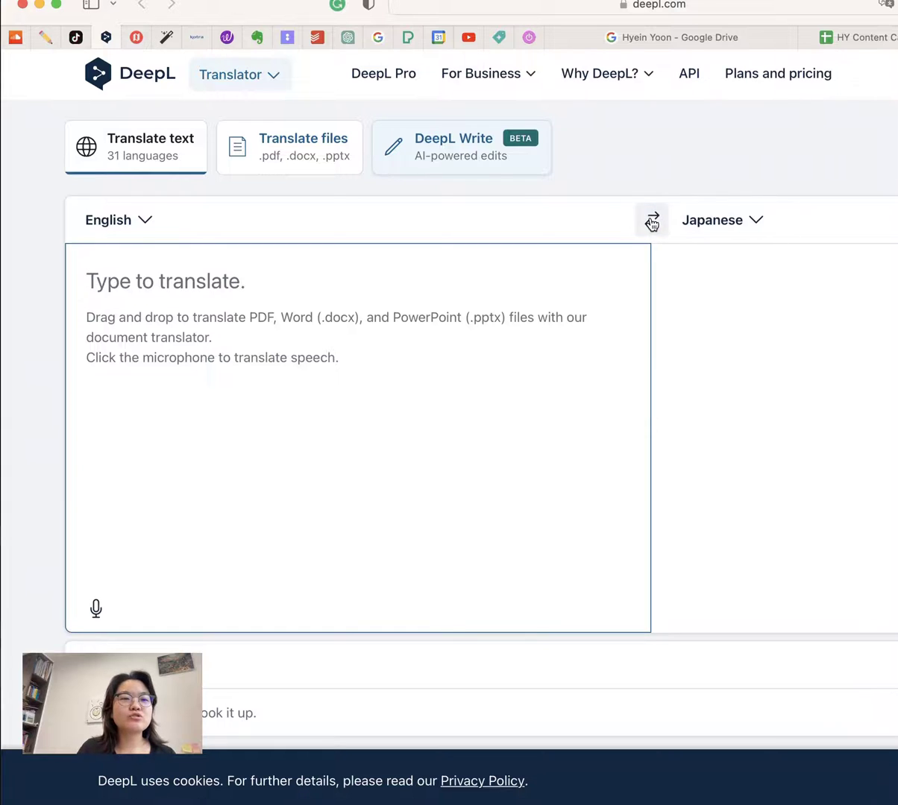
{"action": "key", "text": "super+v"}
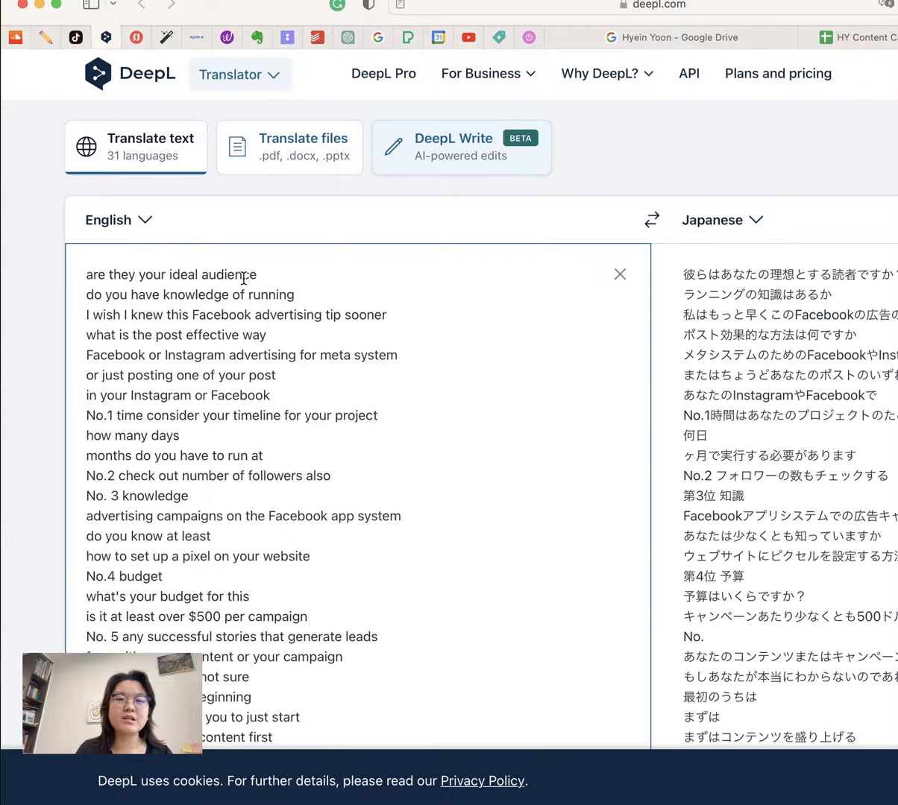
Check the available target languages and compare the first English caption line with its Japanese translation
{"action": "left_click", "coordinate": [714, 227]}
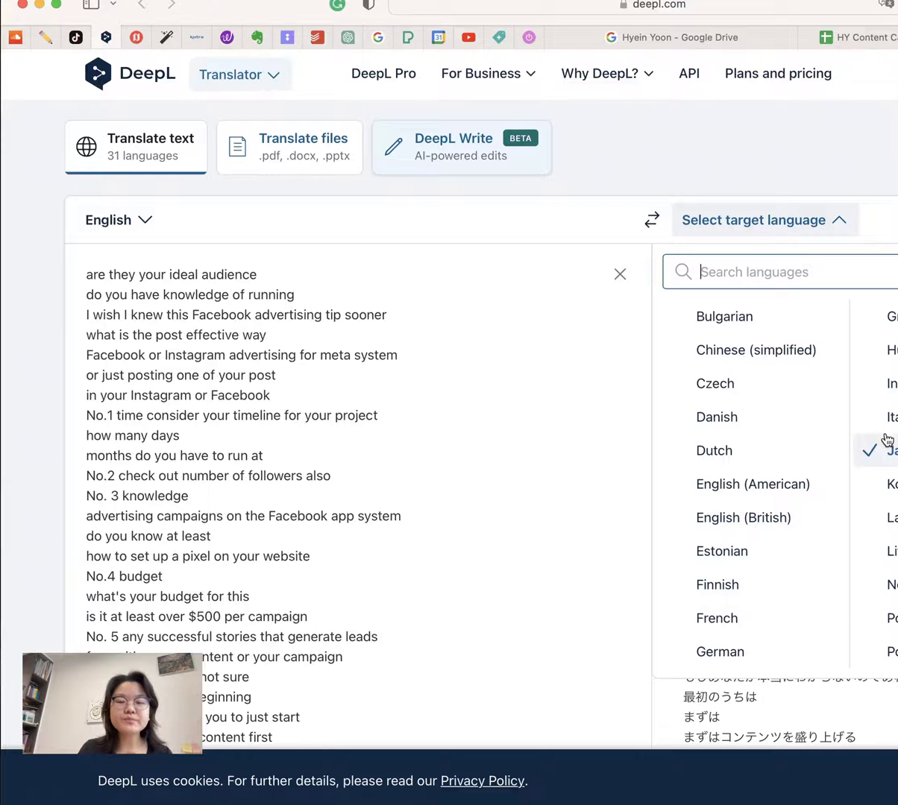
{"action": "key", "text": "Escape"}
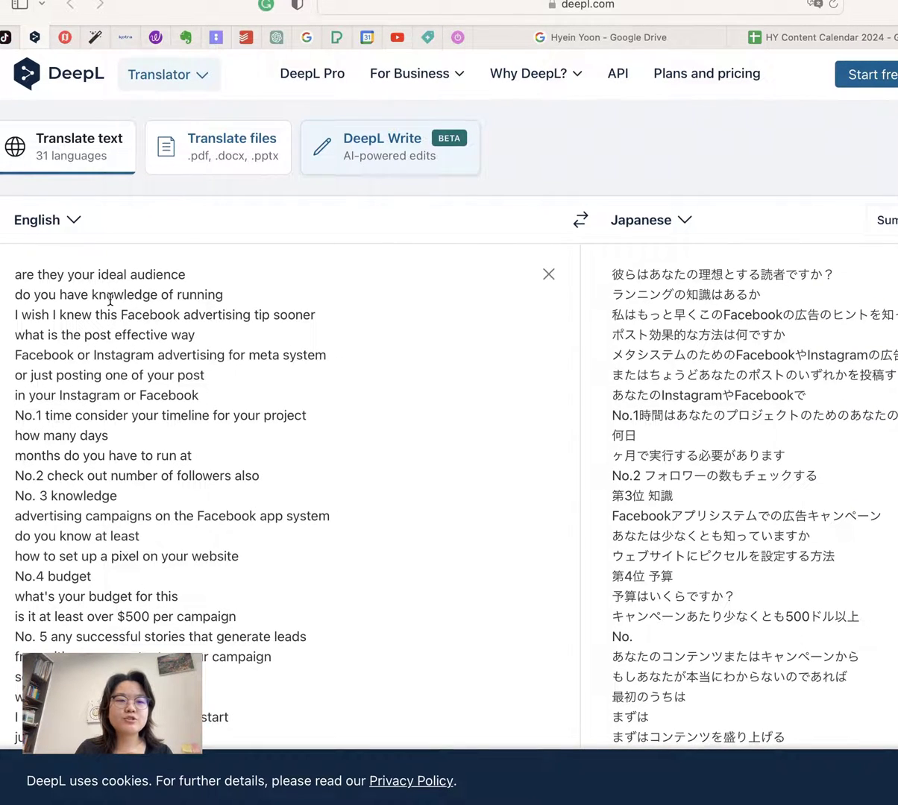
{"action": "left_click_drag", "start_coordinate": [194, 282], "coordinate": [10, 283]}
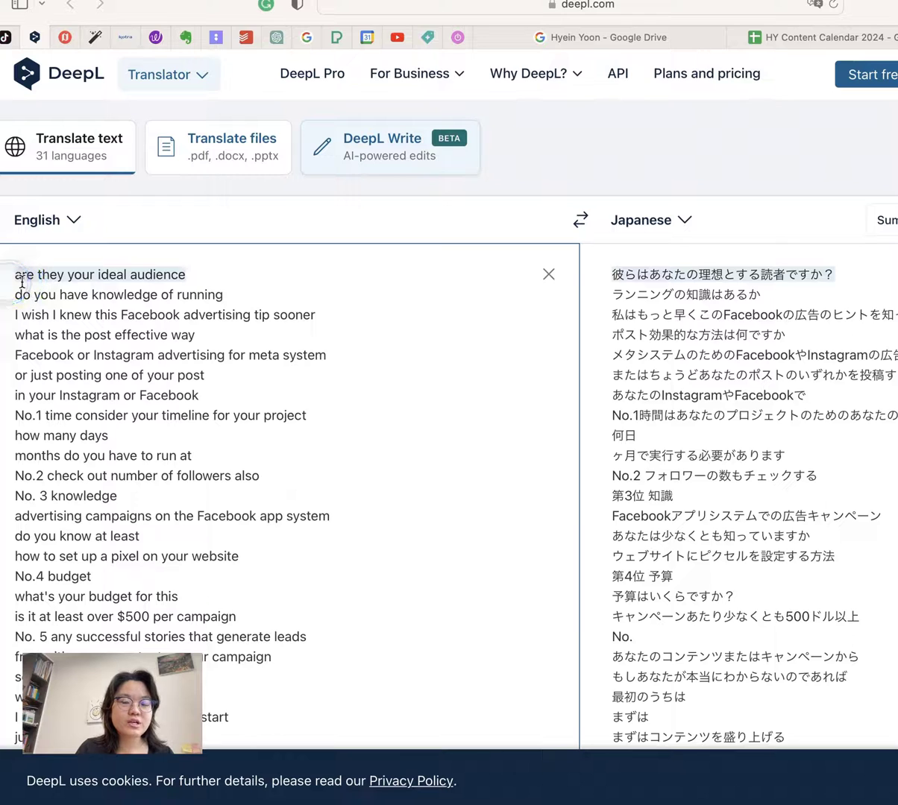
{"action": "left_click_drag", "start_coordinate": [833, 274], "coordinate": [601, 271]}
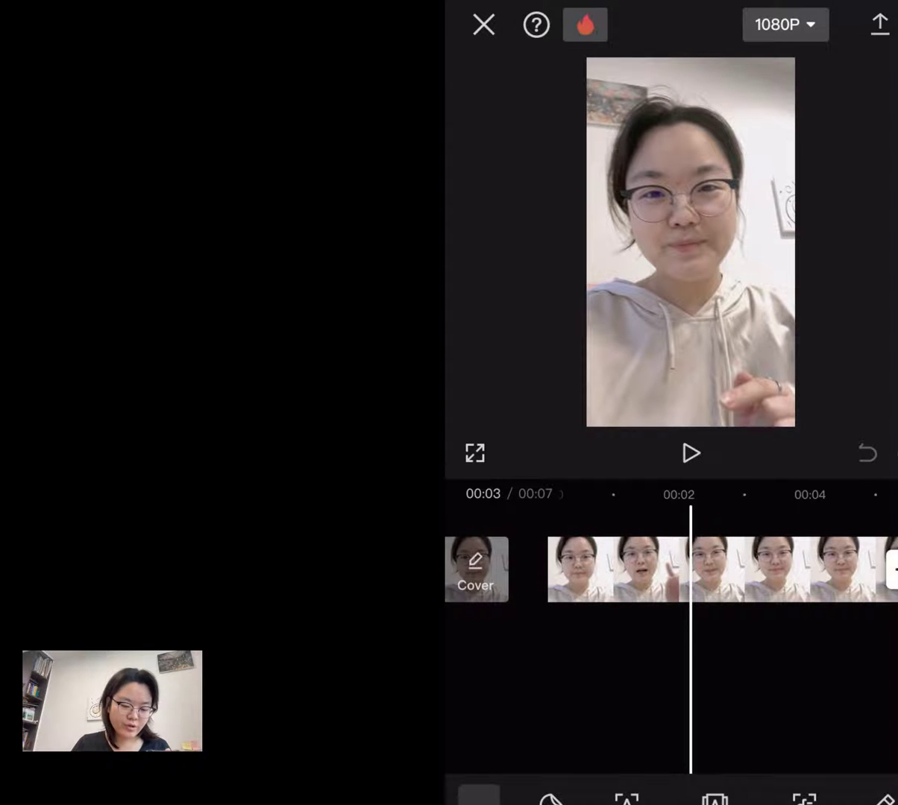
In CapCut mobile, check the caption language choices and generate auto captions from the video in English with Korean bilingual captions
{"action": "scroll", "coordinate": [689, 798], "scroll_direction": "left", "scroll_amount": 1}
{"action": "left_click", "coordinate": [705, 800]}
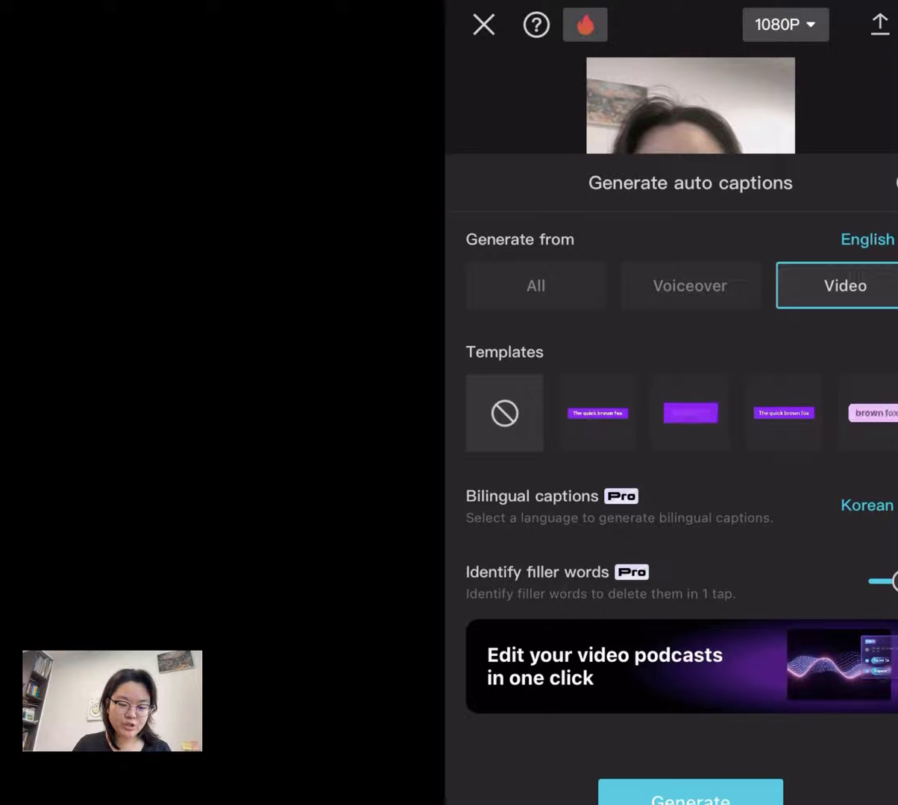
{"action": "left_click", "coordinate": [867, 506]}
{"action": "scroll", "coordinate": [671, 485], "scroll_direction": "down", "scroll_amount": 7}
{"action": "scroll", "coordinate": [671, 485], "scroll_direction": "up", "scroll_amount": 7}
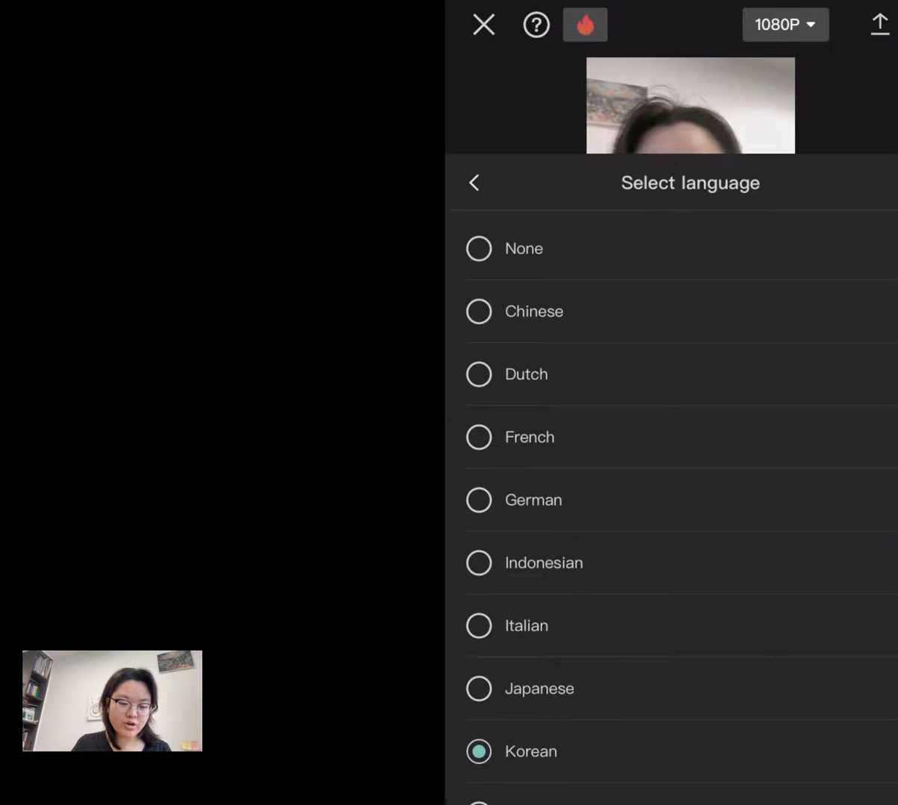
{"action": "left_click", "coordinate": [474, 182]}
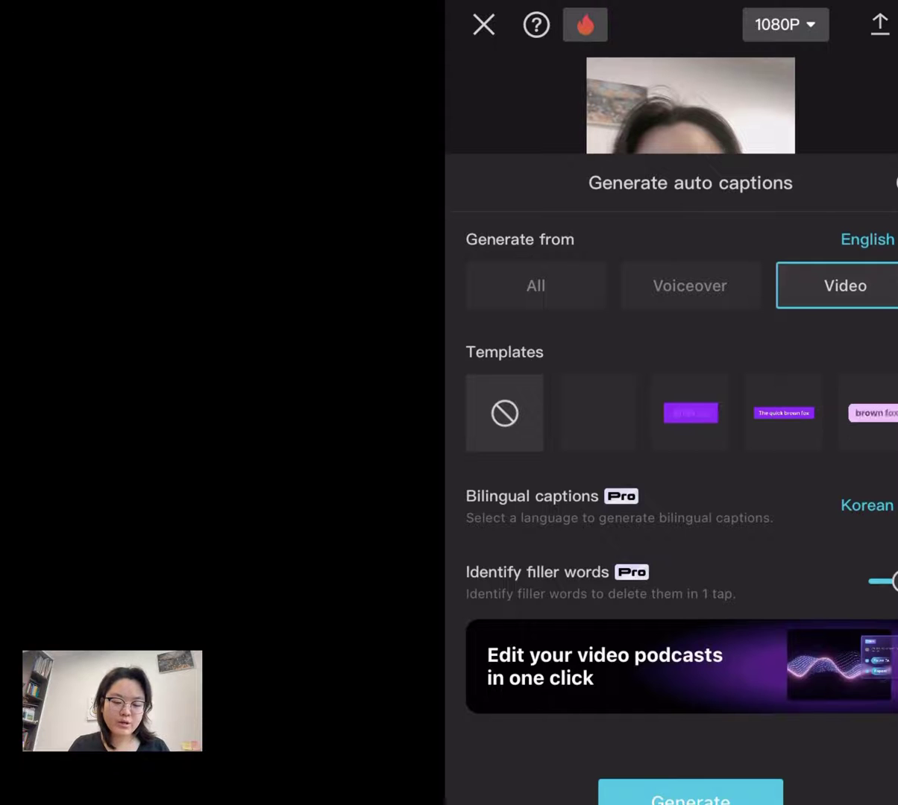
{"action": "left_click", "coordinate": [867, 239]}
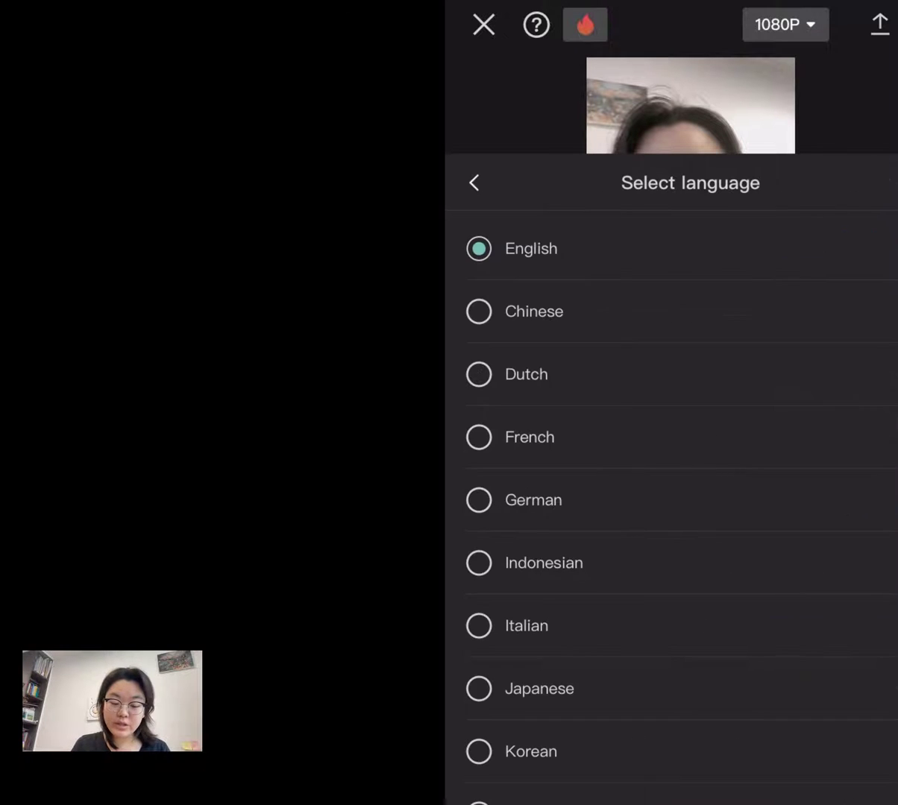
{"action": "left_click", "coordinate": [474, 182]}
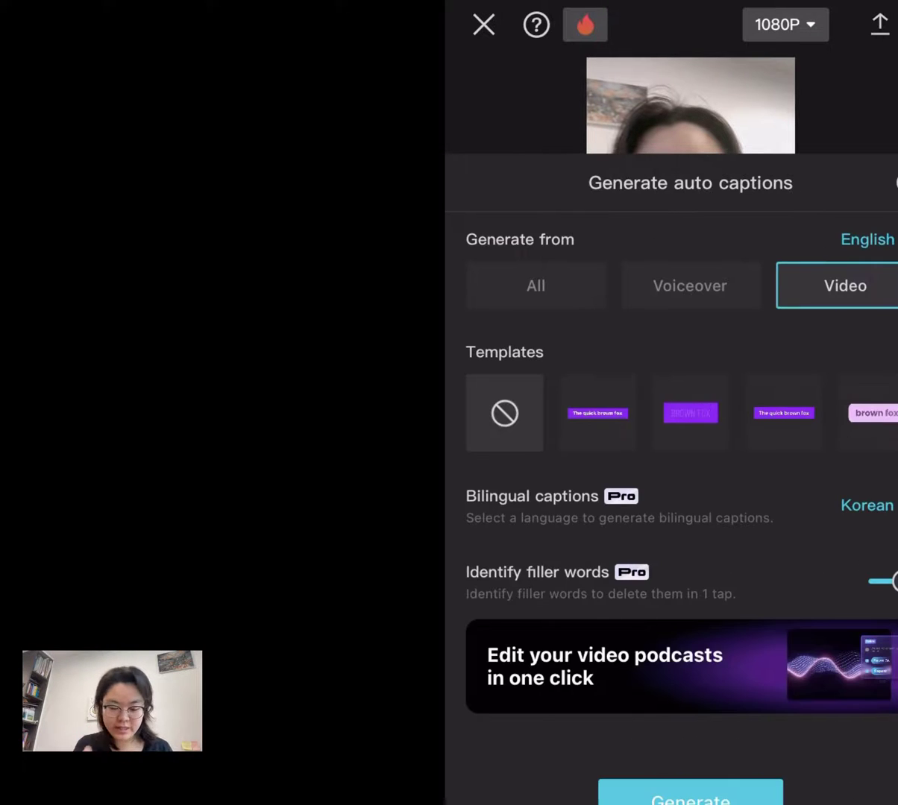
{"action": "left_click", "coordinate": [690, 796]}
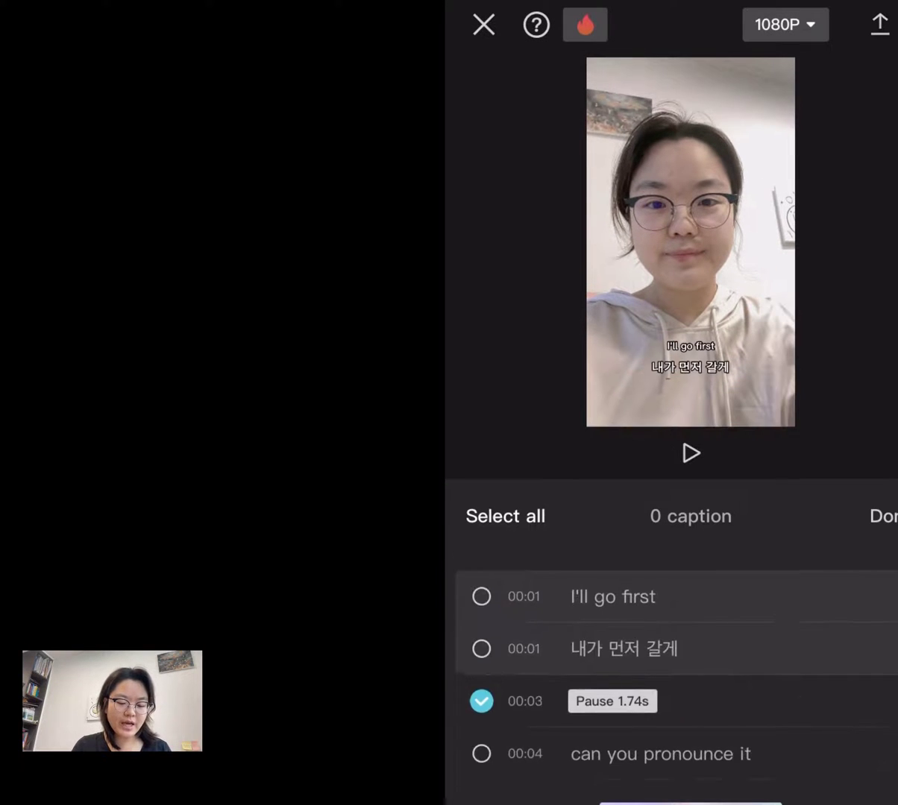
{"action": "left_click", "coordinate": [884, 516]}
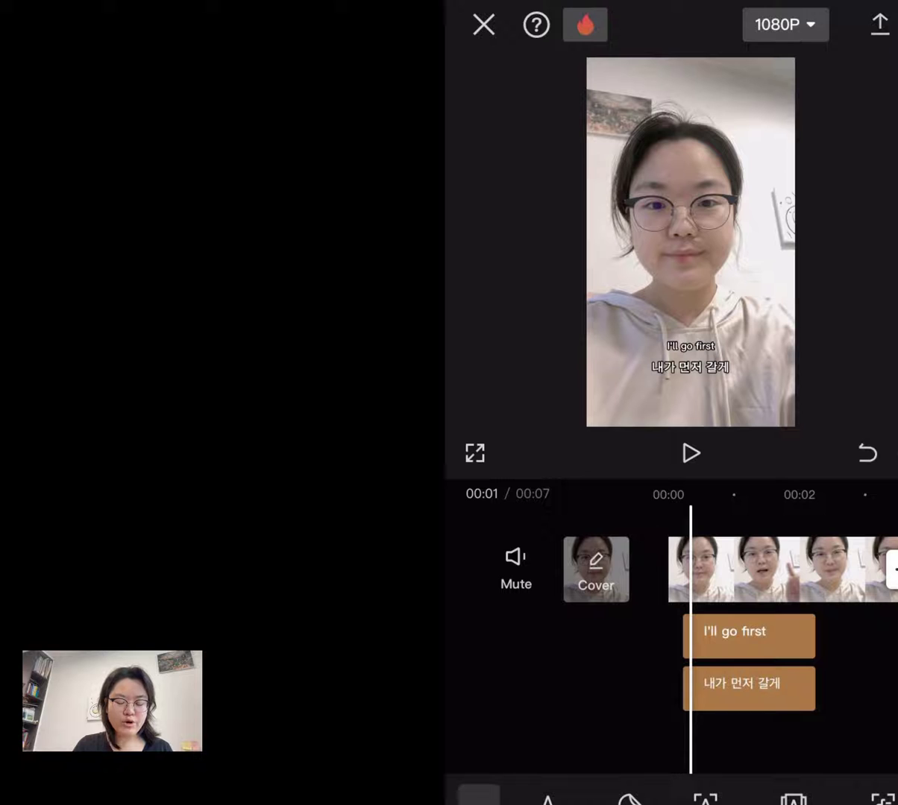
Set the bilingual caption language to Japanese and generate English and Japanese auto captions from the video
{"action": "left_click", "coordinate": [706, 800]}
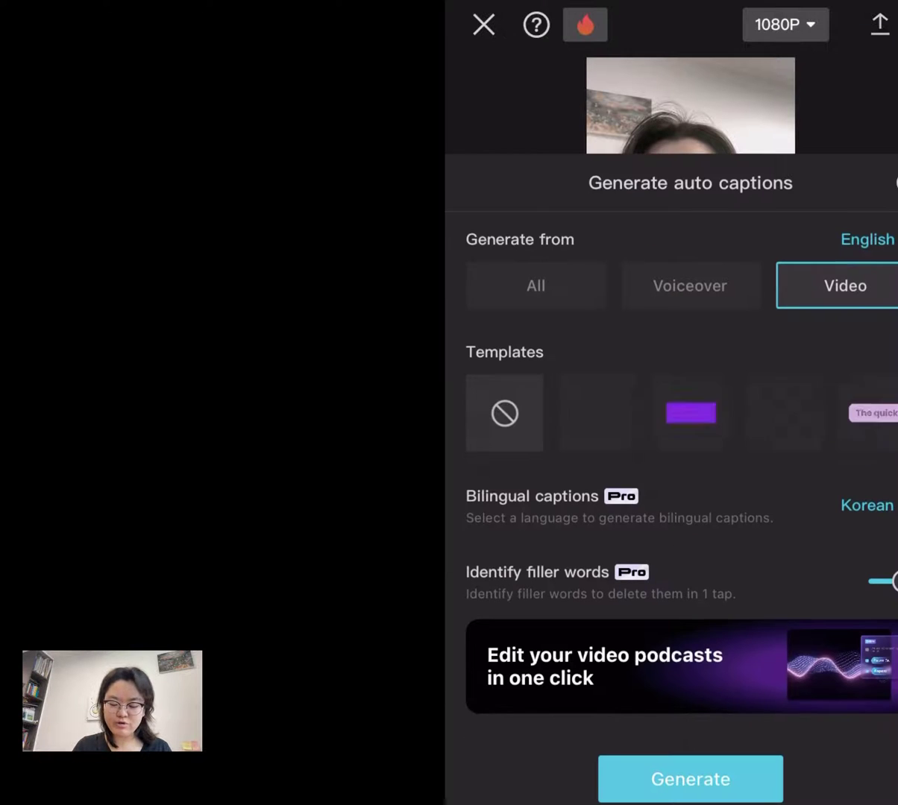
{"action": "left_click", "coordinate": [866, 505]}
{"action": "left_click", "coordinate": [479, 689]}
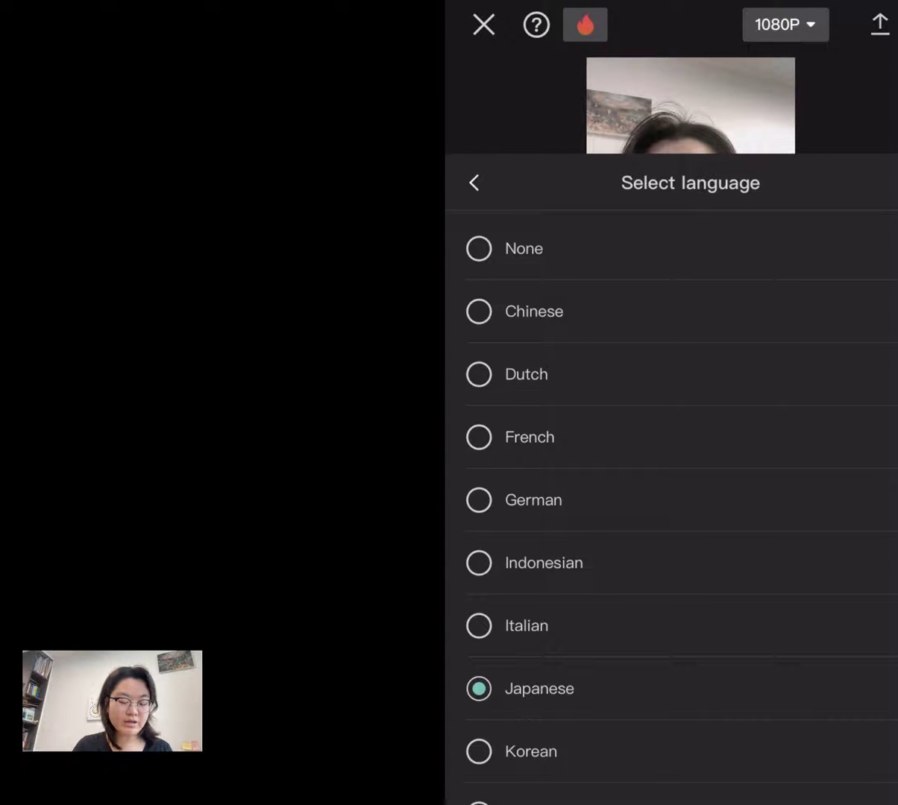
{"action": "left_click", "coordinate": [475, 183]}
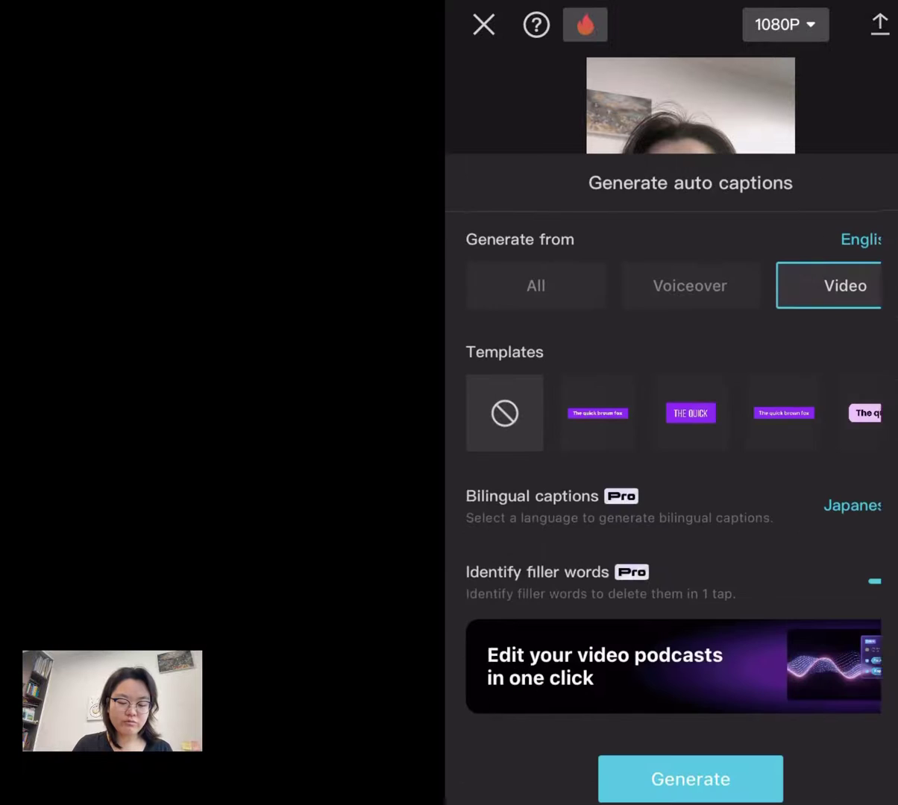
{"action": "left_click", "coordinate": [690, 780]}
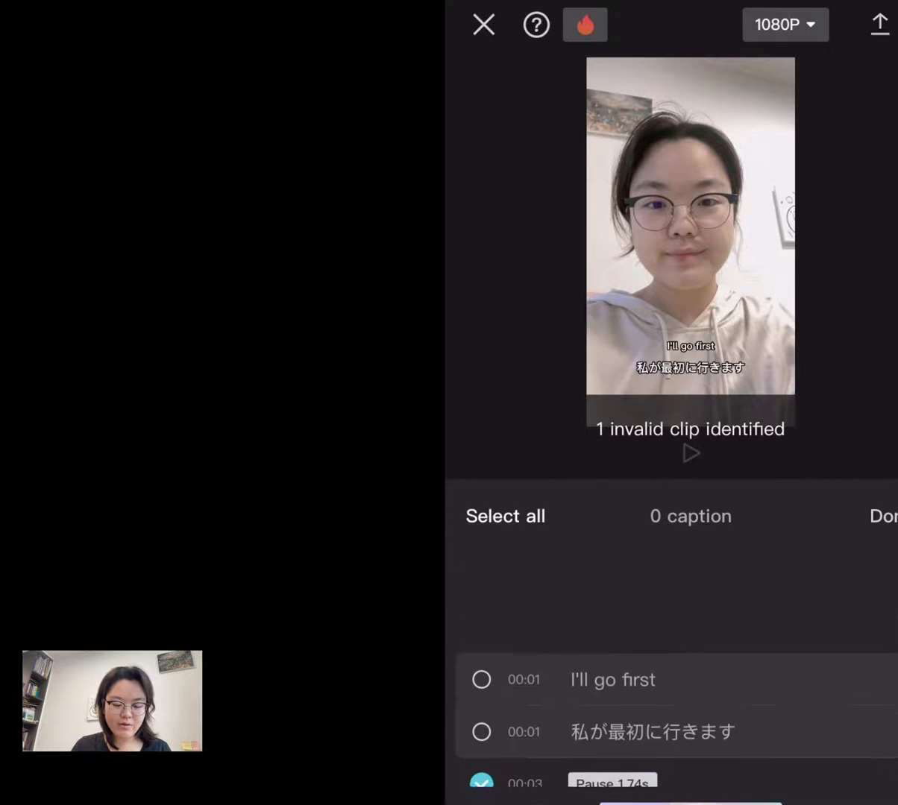
{"action": "left_click", "coordinate": [883, 516]}
{"action": "left_click_drag", "start_coordinate": [820, 746], "coordinate": [514, 746]}
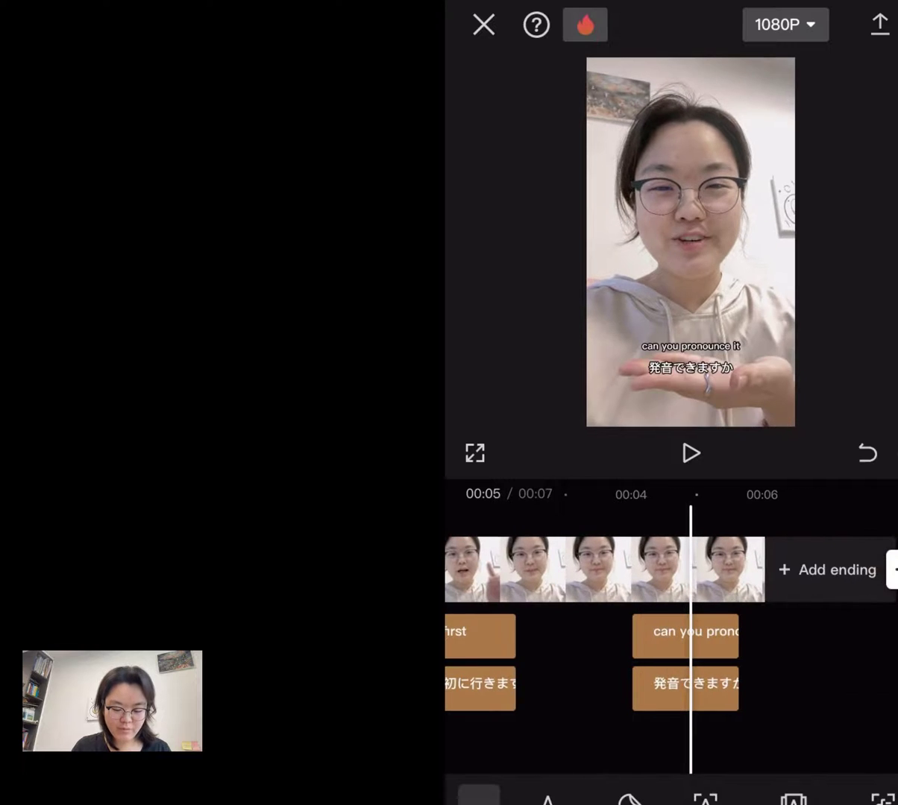
Start another auto caption generation from the English video and set its bilingual caption language to Korean
{"action": "left_click", "coordinate": [705, 799]}
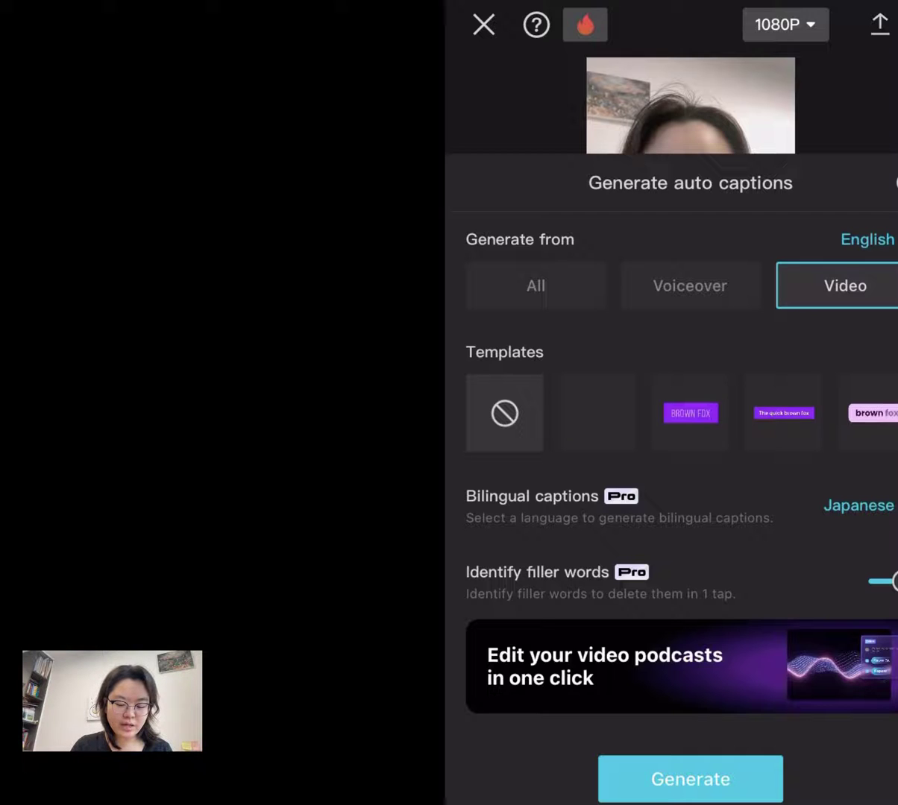
{"action": "left_click", "coordinate": [858, 505]}
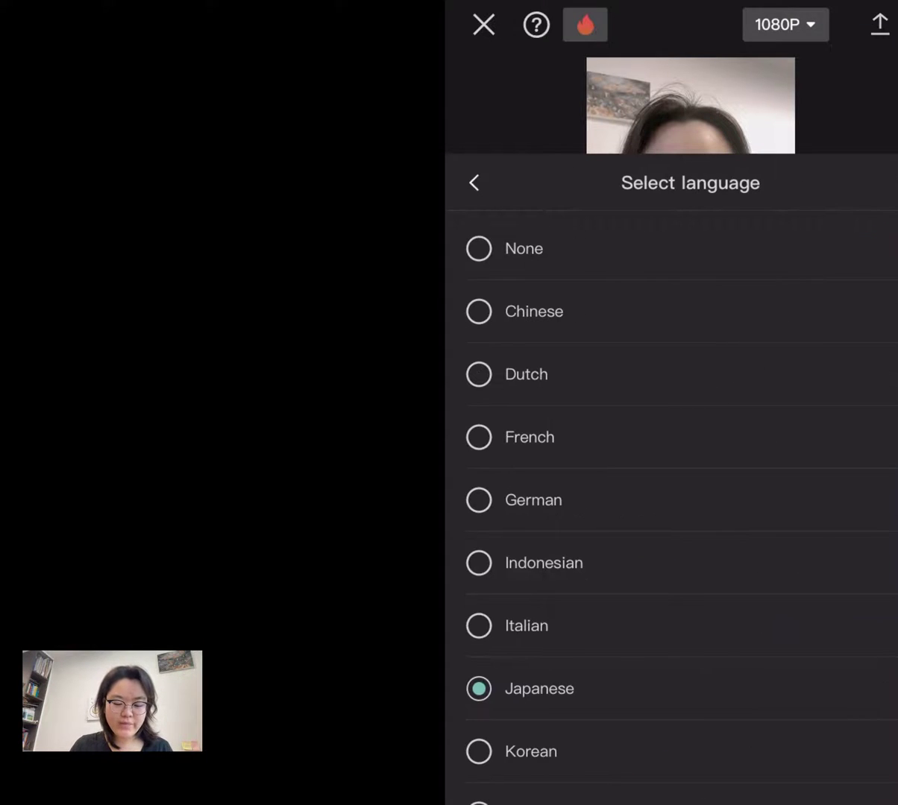
{"action": "scroll", "coordinate": [671, 484], "scroll_direction": "down", "scroll_amount": 6}
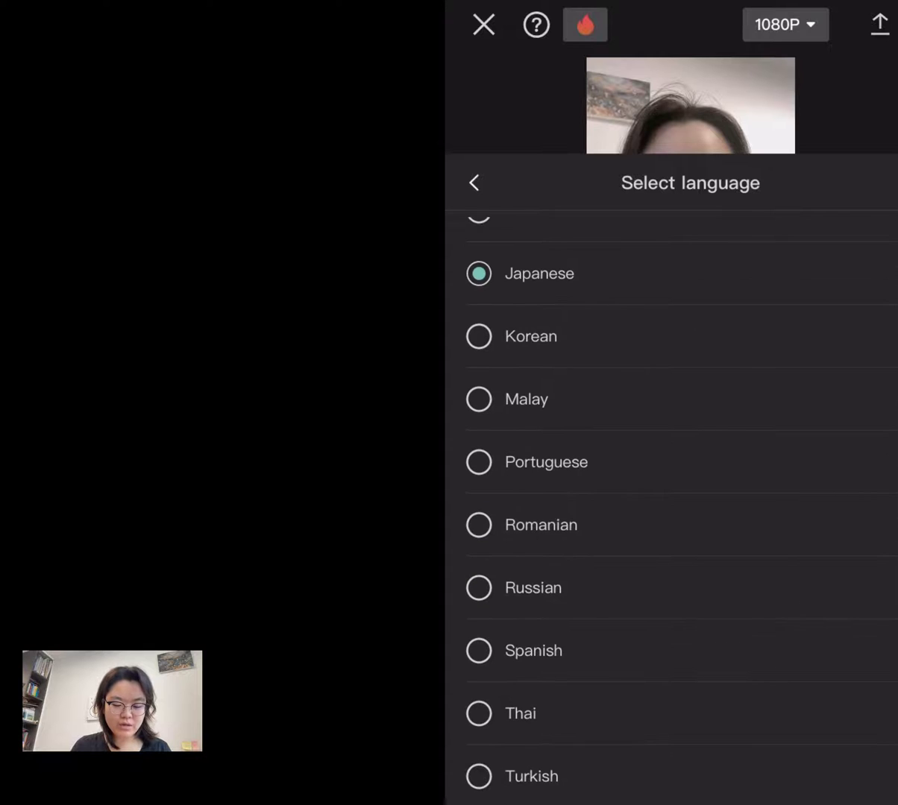
{"action": "left_click", "coordinate": [531, 337]}
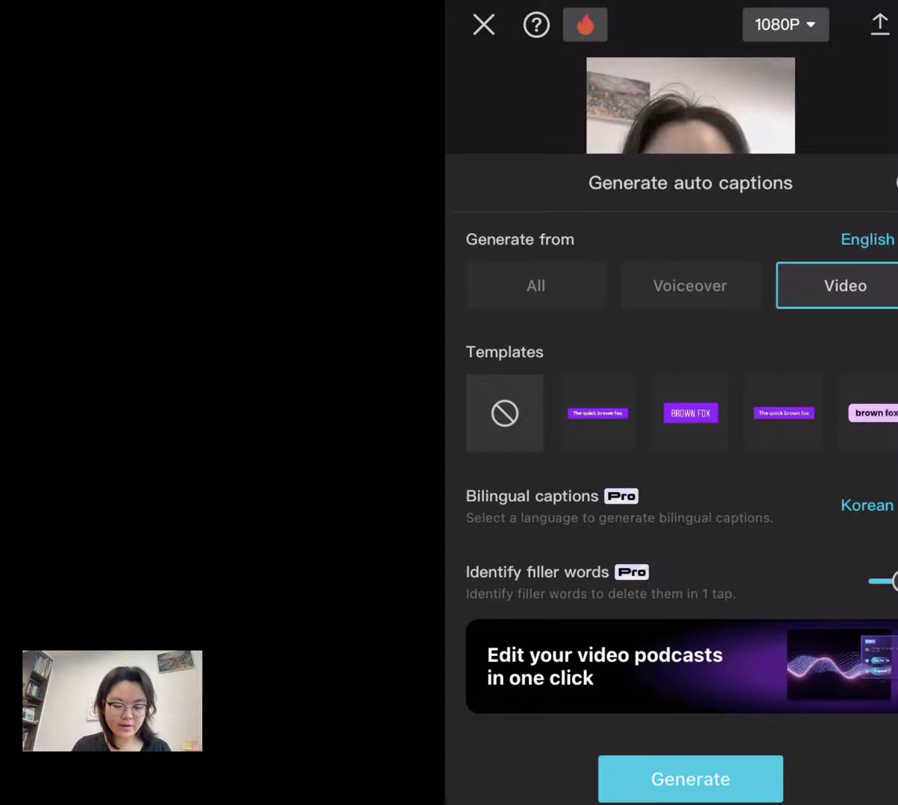
Pick the Pro caption template with white capitals and a blue word highlight, then generate and accept the English and Korean captions
{"action": "scroll", "coordinate": [682, 413], "scroll_direction": "right", "scroll_amount": 10}
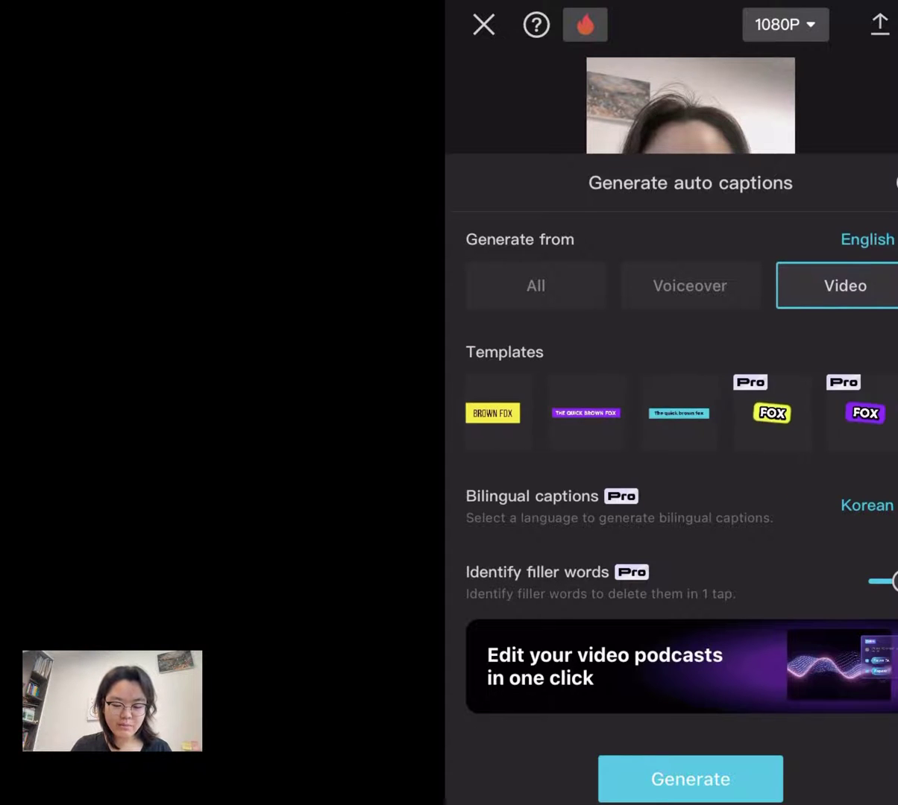
{"action": "scroll", "coordinate": [682, 413], "scroll_direction": "right", "scroll_amount": 10}
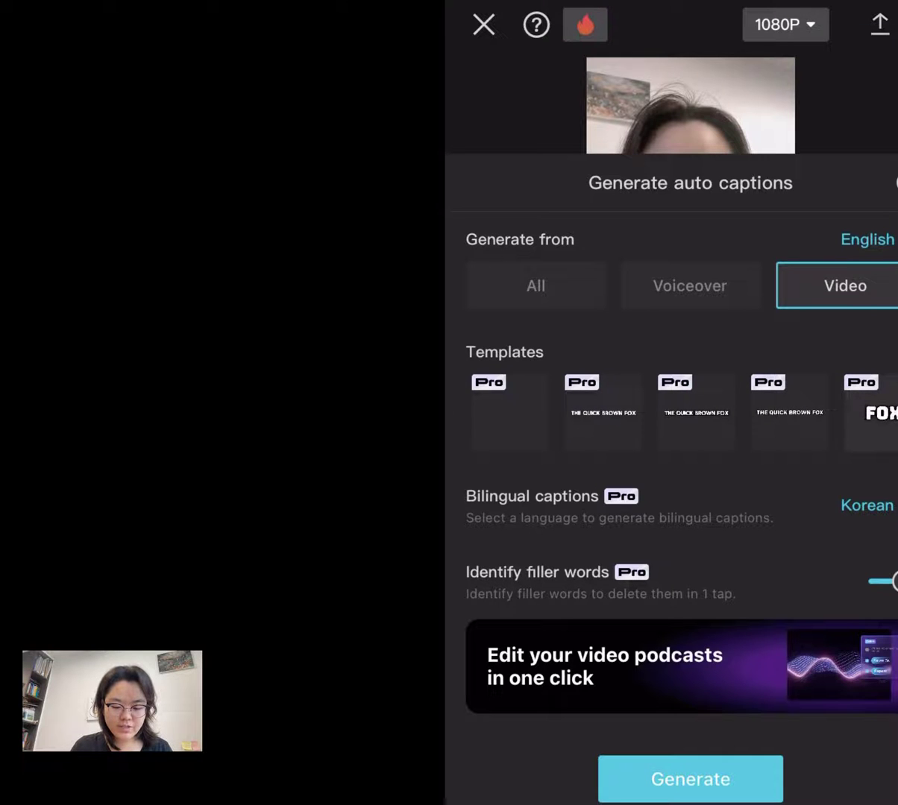
{"action": "scroll", "coordinate": [681, 413], "scroll_direction": "left", "scroll_amount": 15}
{"action": "scroll", "coordinate": [681, 413], "scroll_direction": "right", "scroll_amount": 10}
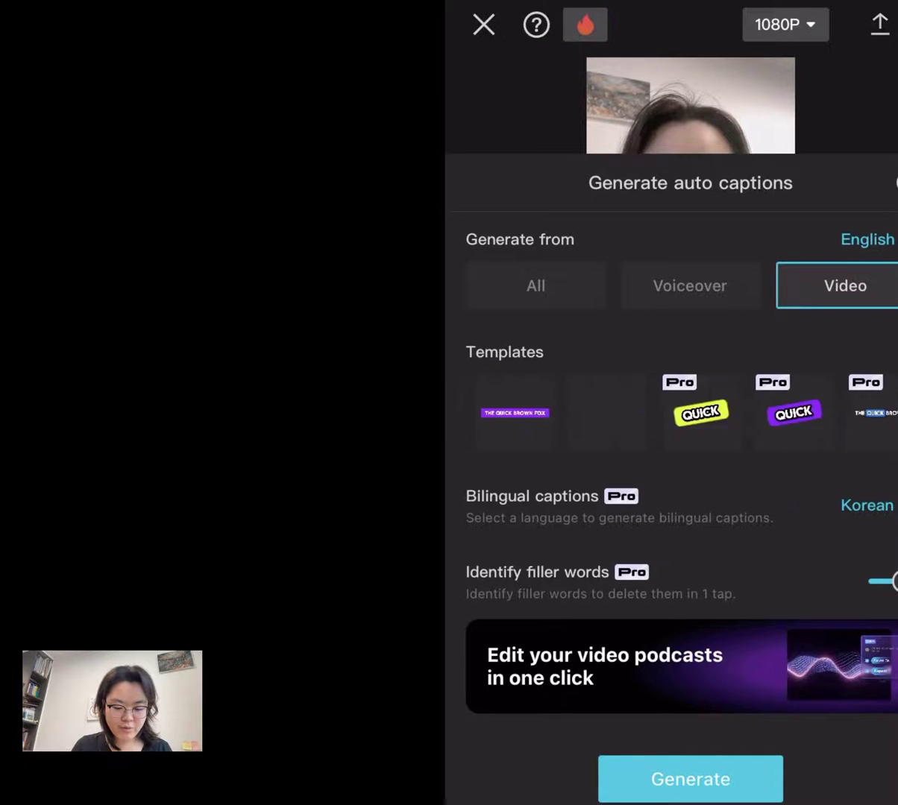
{"action": "left_click", "coordinate": [690, 412]}
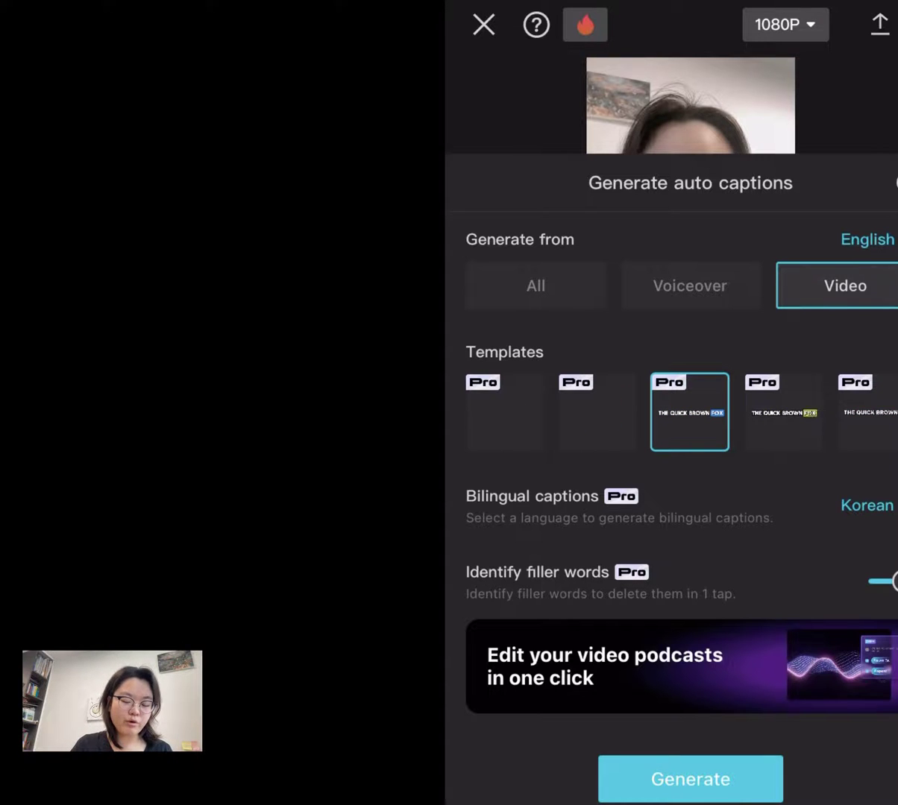
{"action": "left_click", "coordinate": [690, 780]}
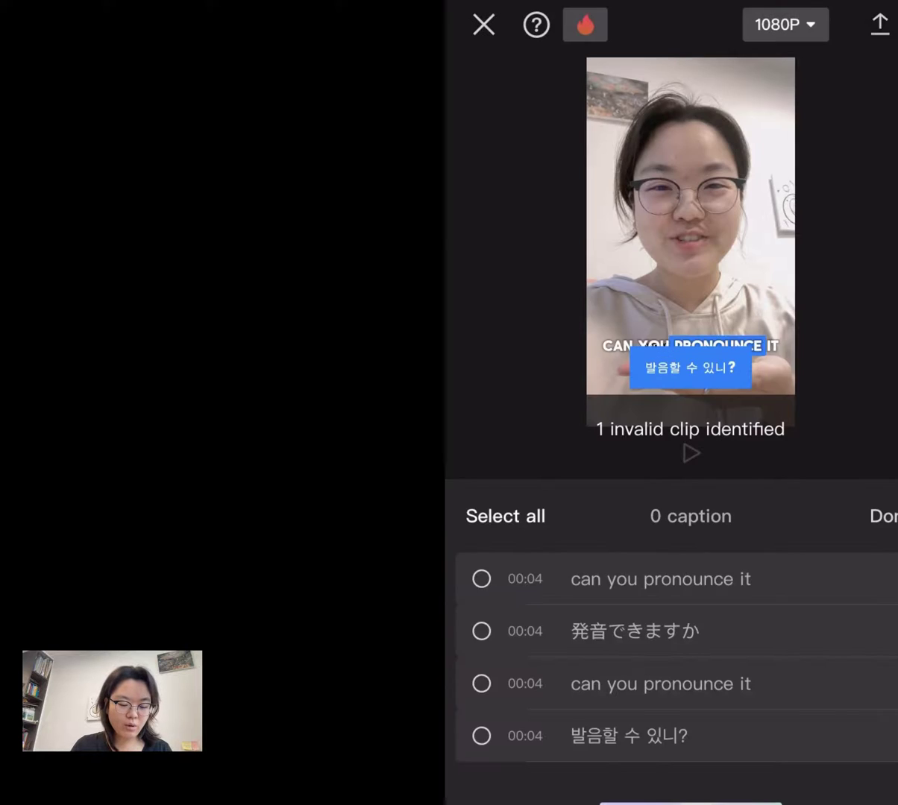
{"action": "scroll", "coordinate": [675, 671], "scroll_direction": "down", "scroll_amount": 1}
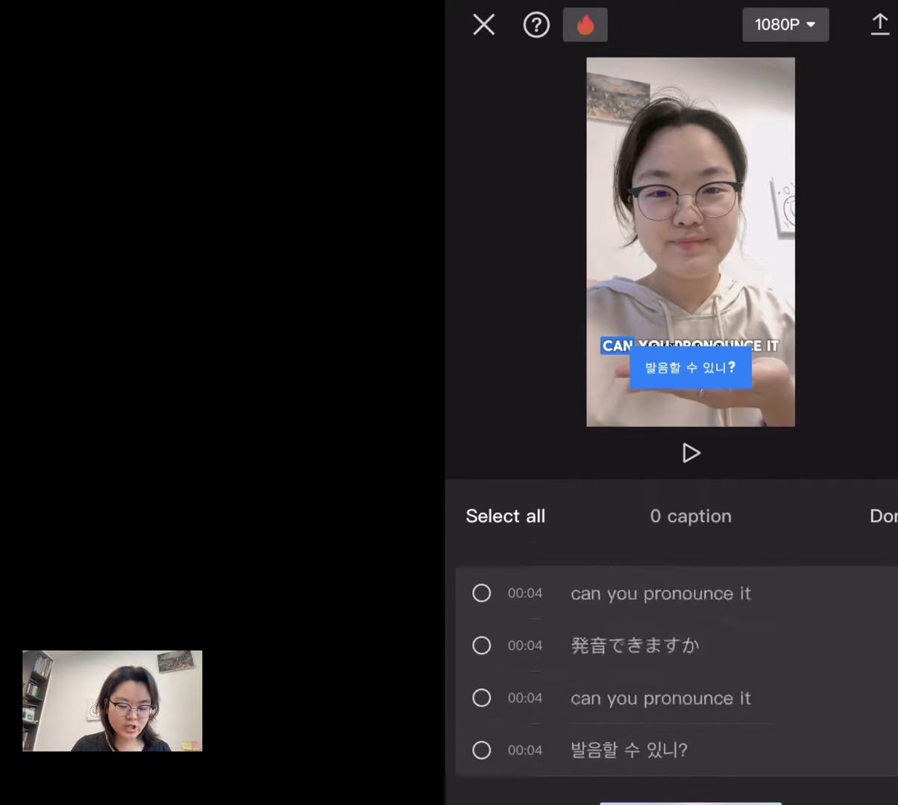
{"action": "scroll", "coordinate": [675, 671], "scroll_direction": "up", "scroll_amount": 1}
{"action": "left_click", "coordinate": [884, 516]}
Delete the plain duplicate English caption "I'll go first" in the caption list, keeping its corresponding clip
{"action": "scroll", "coordinate": [690, 694], "scroll_direction": "down", "scroll_amount": 1}
{"action": "scroll", "coordinate": [689, 693], "scroll_direction": "up", "scroll_amount": 1}
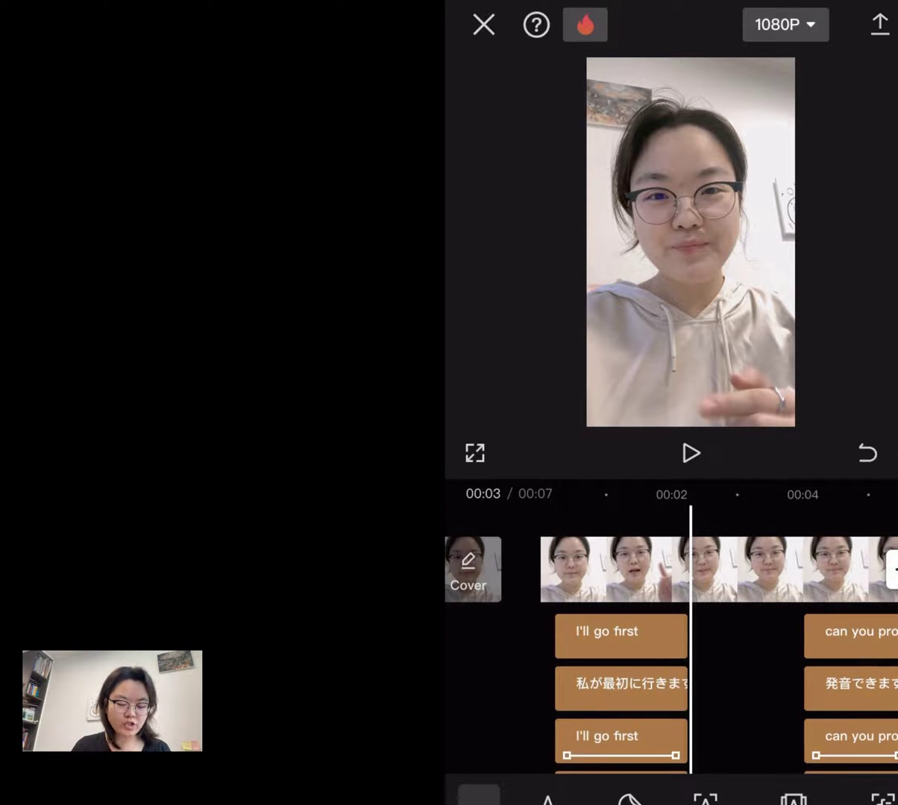
{"action": "scroll", "coordinate": [690, 694], "scroll_direction": "down", "scroll_amount": 1}
{"action": "left_click", "coordinate": [621, 688]}
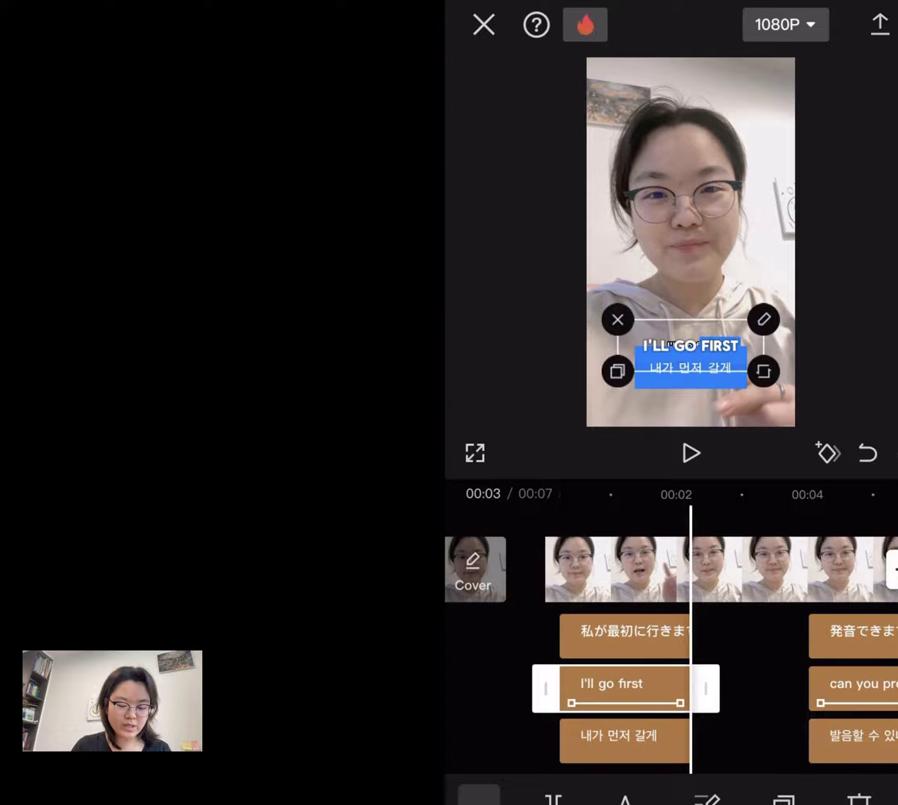
{"action": "left_click", "coordinate": [707, 801]}
{"action": "scroll", "coordinate": [675, 671], "scroll_direction": "up", "scroll_amount": 1}
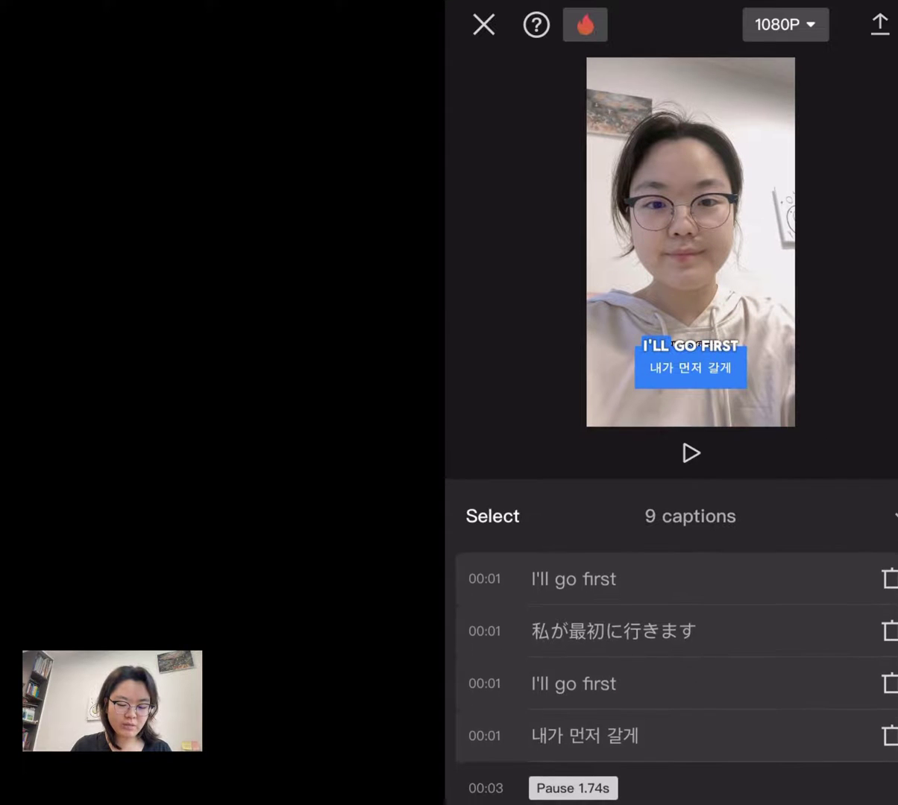
{"action": "left_click", "coordinate": [890, 579]}
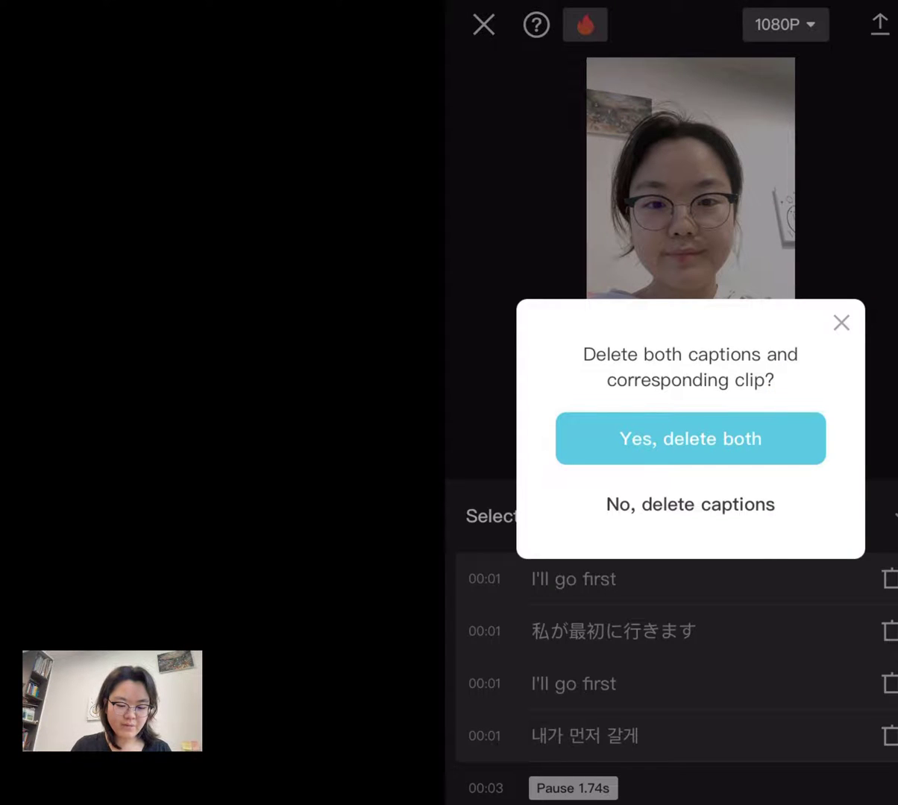
{"action": "left_click", "coordinate": [690, 505]}
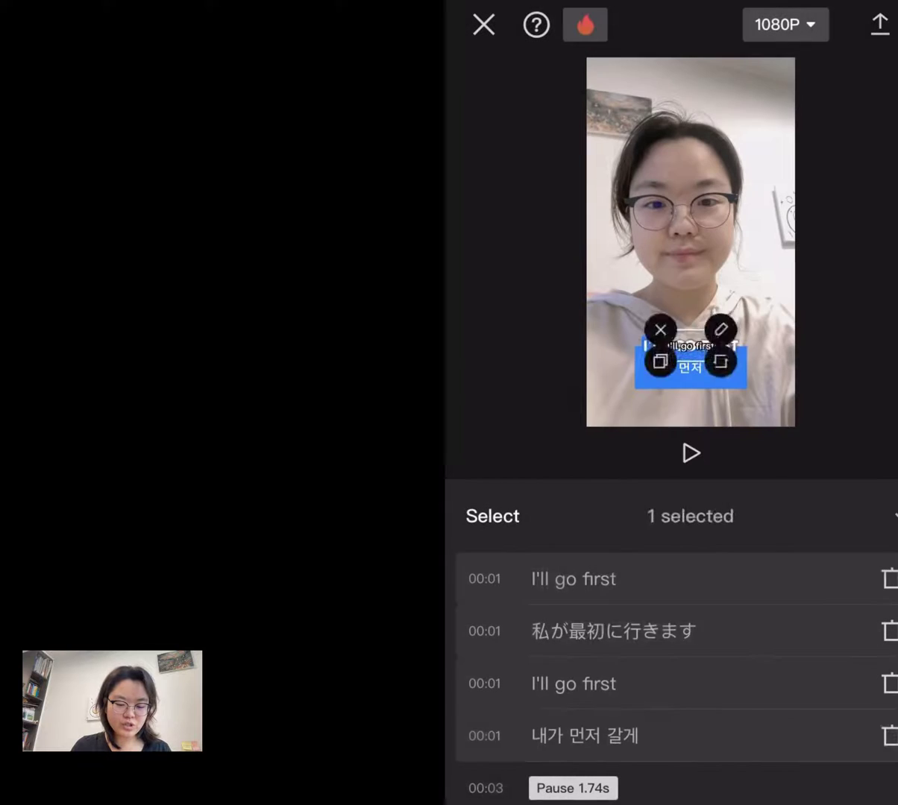
Delete the plain duplicate English caption "can you pronounce it" without its clip and close the caption list
{"action": "scroll", "coordinate": [676, 678], "scroll_direction": "down", "scroll_amount": 2}
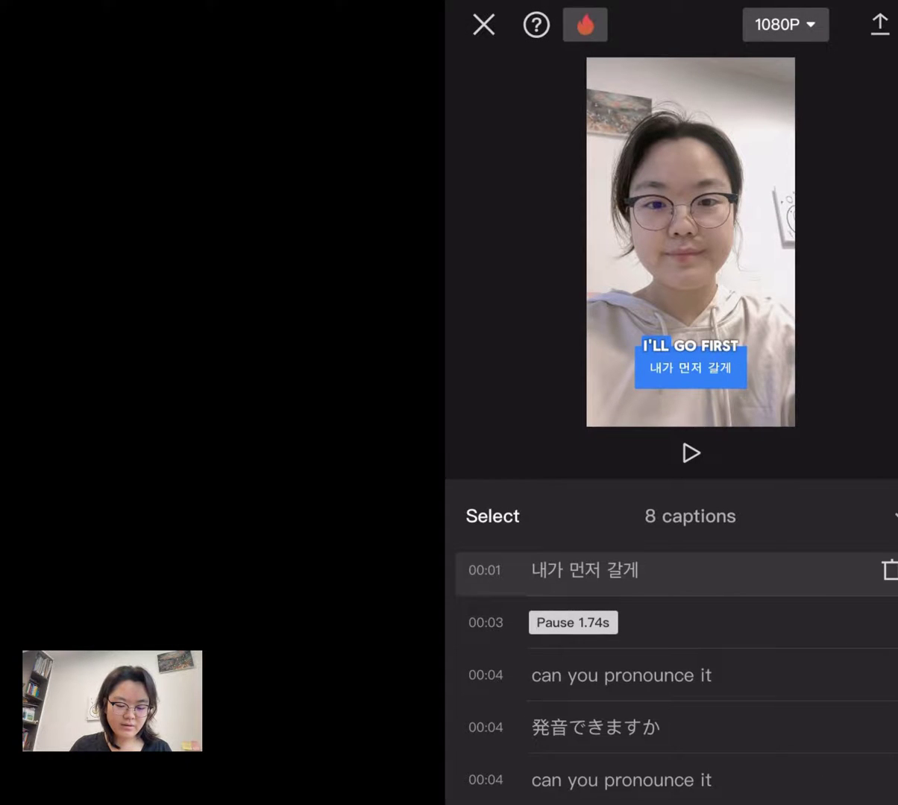
{"action": "left_click", "coordinate": [621, 675]}
{"action": "left_click", "coordinate": [890, 395]}
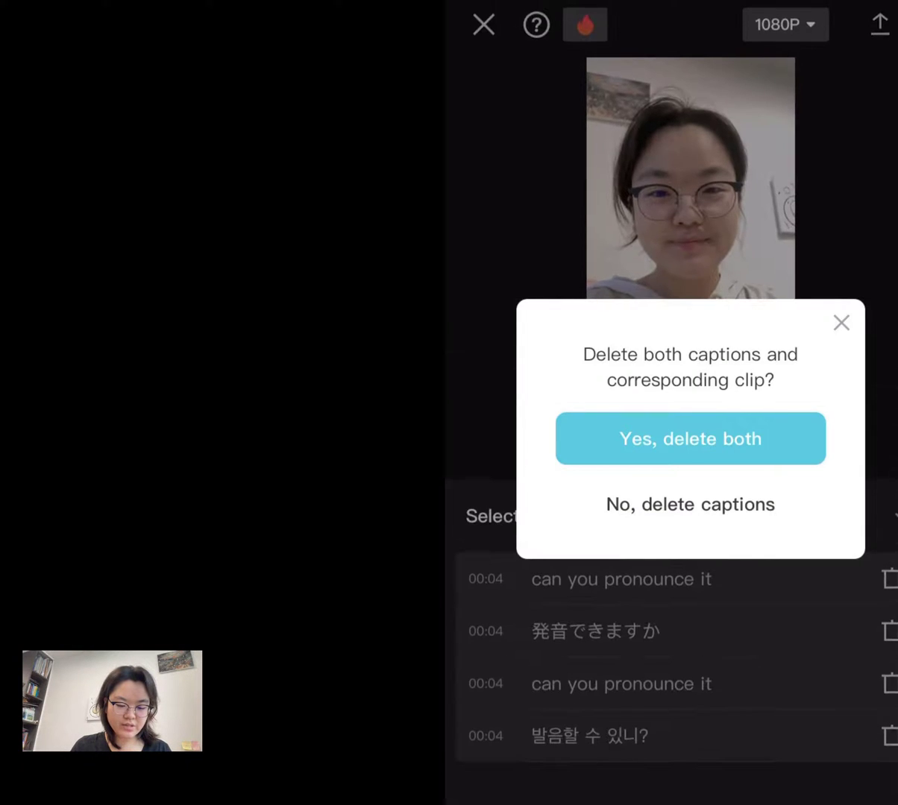
{"action": "left_click", "coordinate": [690, 505]}
{"action": "left_click", "coordinate": [895, 516]}
Review the stacked Japanese, English and Korean caption tracks on the timeline, selecting the styled "I'll go first" caption
{"action": "scroll", "coordinate": [690, 694], "scroll_direction": "down", "scroll_amount": 2}
{"action": "scroll", "coordinate": [689, 693], "scroll_direction": "up", "scroll_amount": 2}
{"action": "scroll", "coordinate": [690, 641], "scroll_direction": "left", "scroll_amount": 2}
{"action": "scroll", "coordinate": [690, 694], "scroll_direction": "down", "scroll_amount": 1}
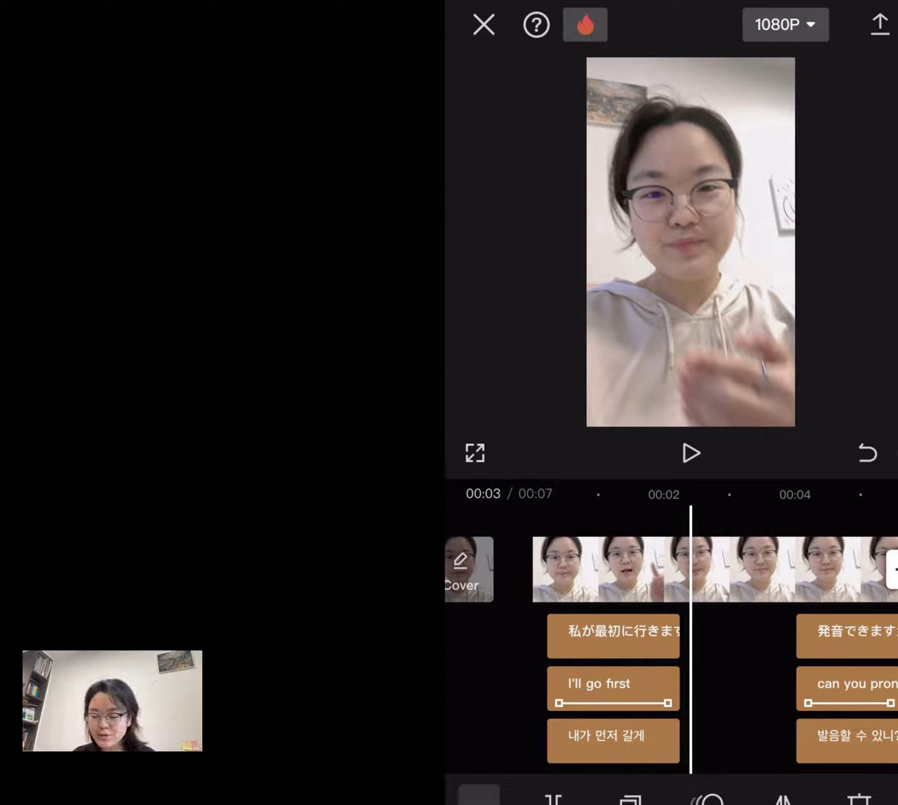
{"action": "left_click", "coordinate": [613, 688]}
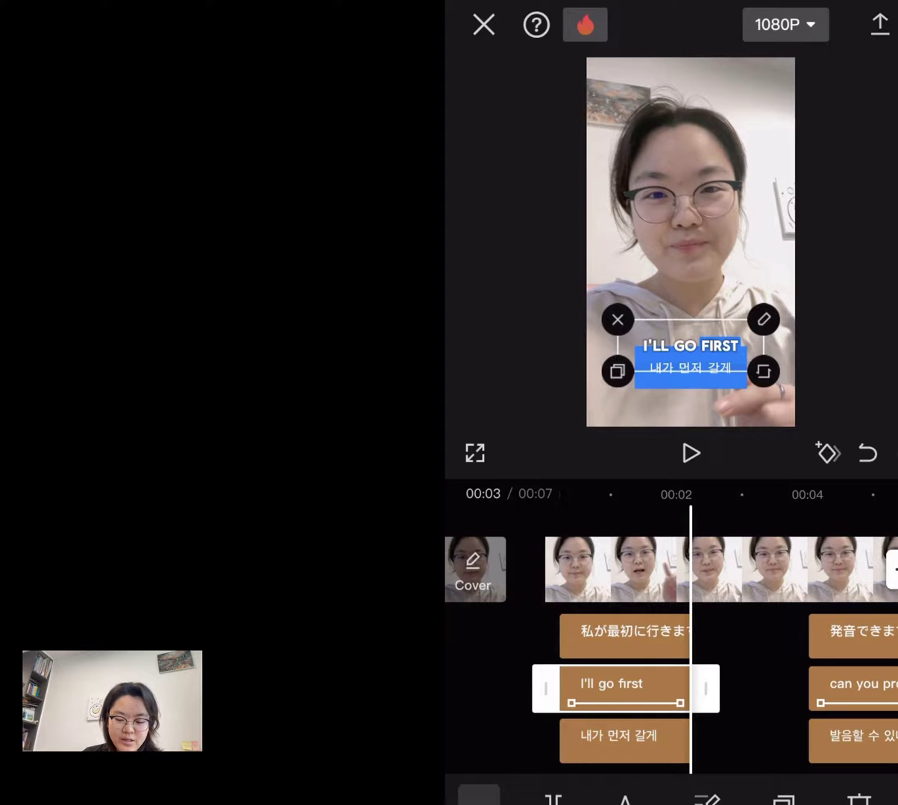
{"action": "left_click_drag", "start_coordinate": [768, 641], "coordinate": [645, 642]}
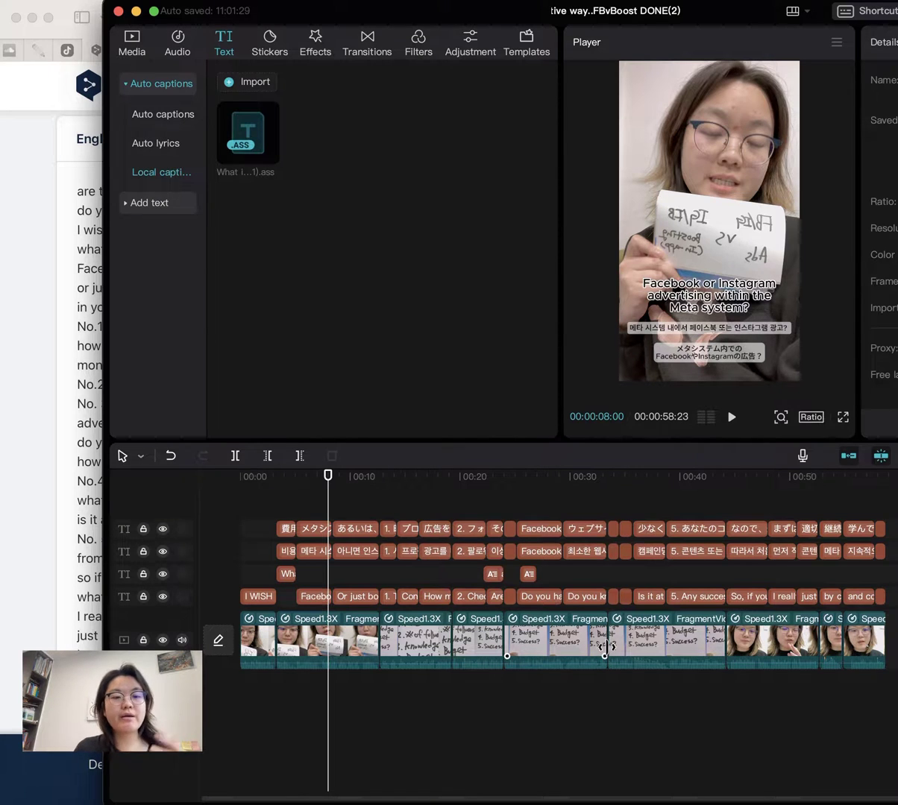
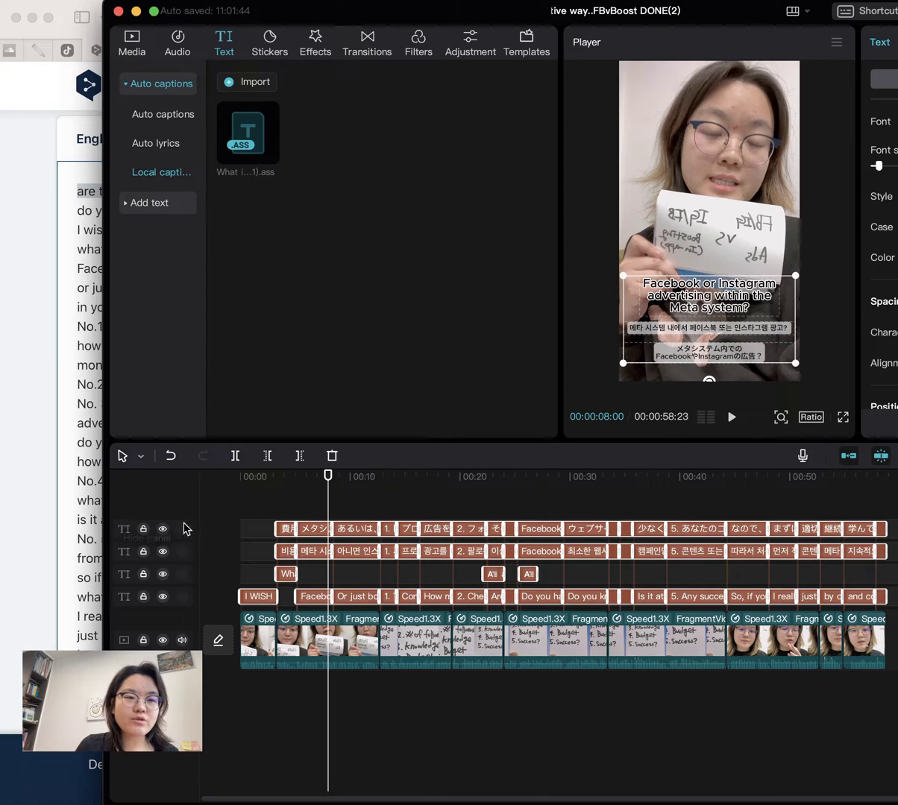
Clear the caption selection and preview the stacked three-language captions by moving the playhead to 24 seconds
{"action": "left_click", "coordinate": [288, 510]}
{"action": "left_click_drag", "start_coordinate": [287, 509], "coordinate": [504, 503]}
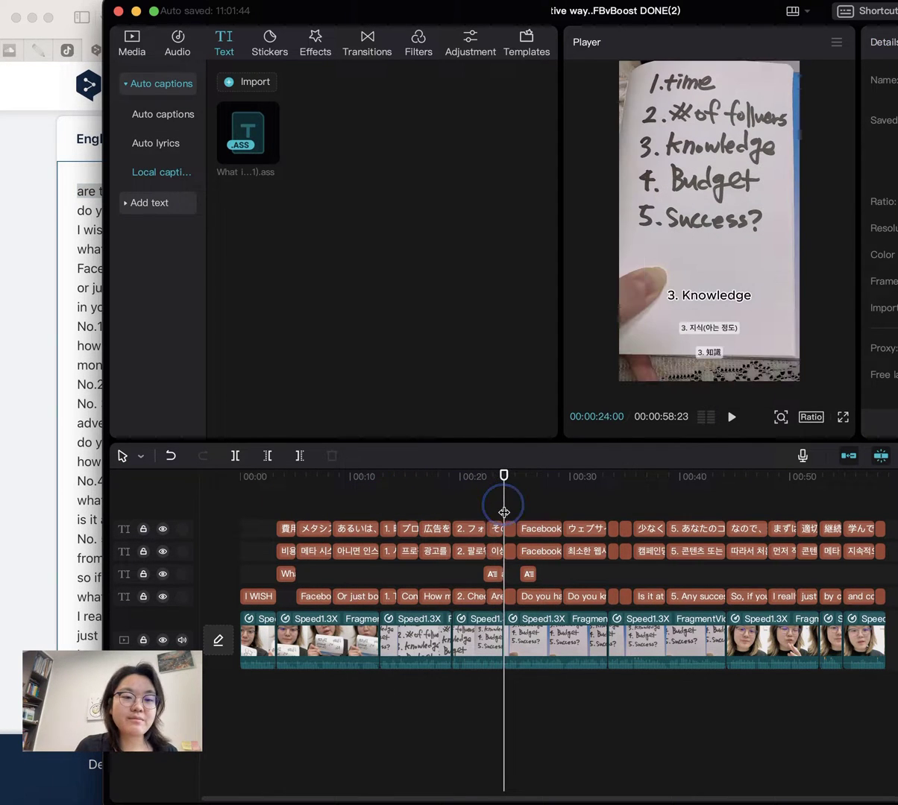
Switch to DeepL in the browser and highlight the first line of the Japanese translation
{"action": "left_click", "coordinate": [4, 471]}
{"action": "left_click", "coordinate": [656, 222]}
{"action": "left_click_drag", "start_coordinate": [651, 192], "coordinate": [848, 191]}
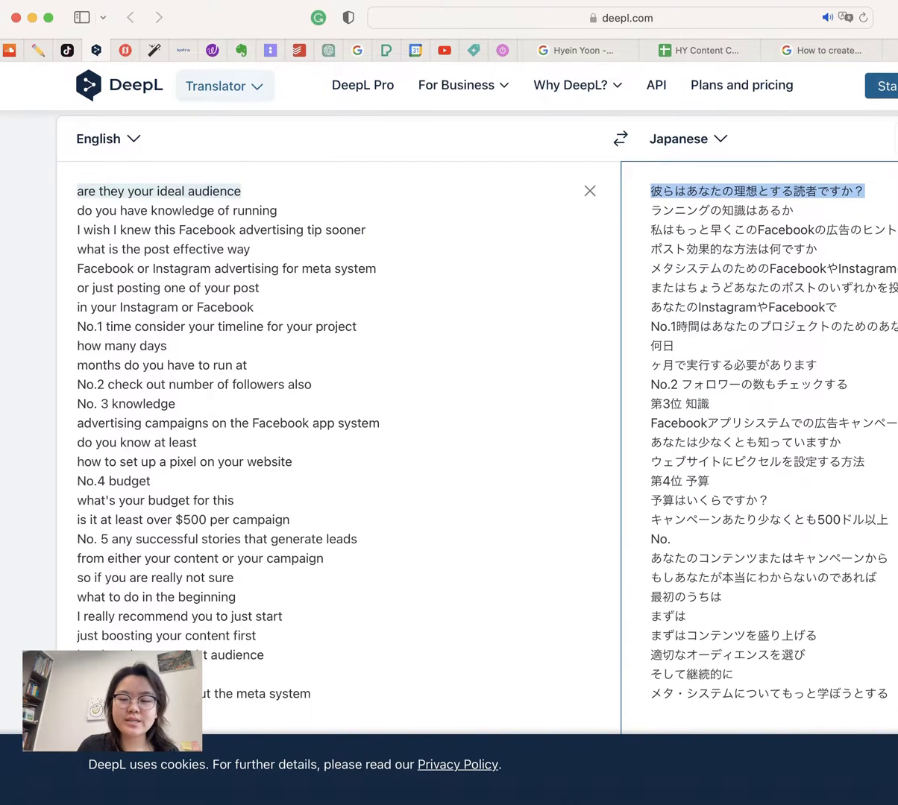
{"action": "left_click", "coordinate": [894, 193]}
{"action": "left_click_drag", "start_coordinate": [887, 191], "coordinate": [561, 190]}
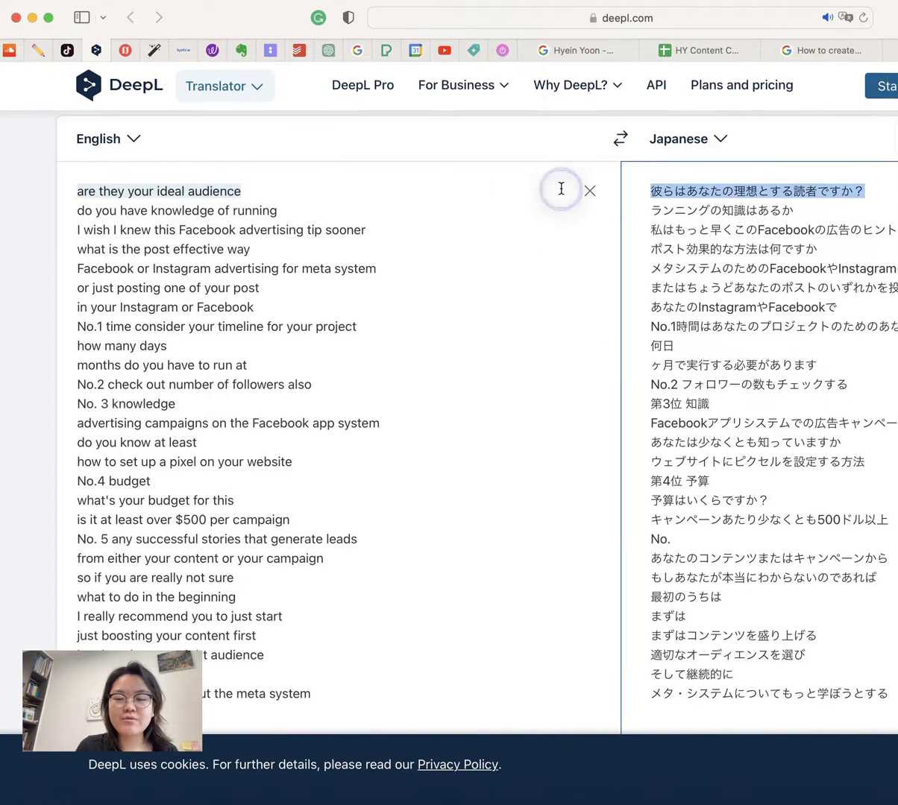
Switch back to CapCut, open the first Japanese caption on the timeline and select its whole text
{"action": "key", "text": "super+Tab"}
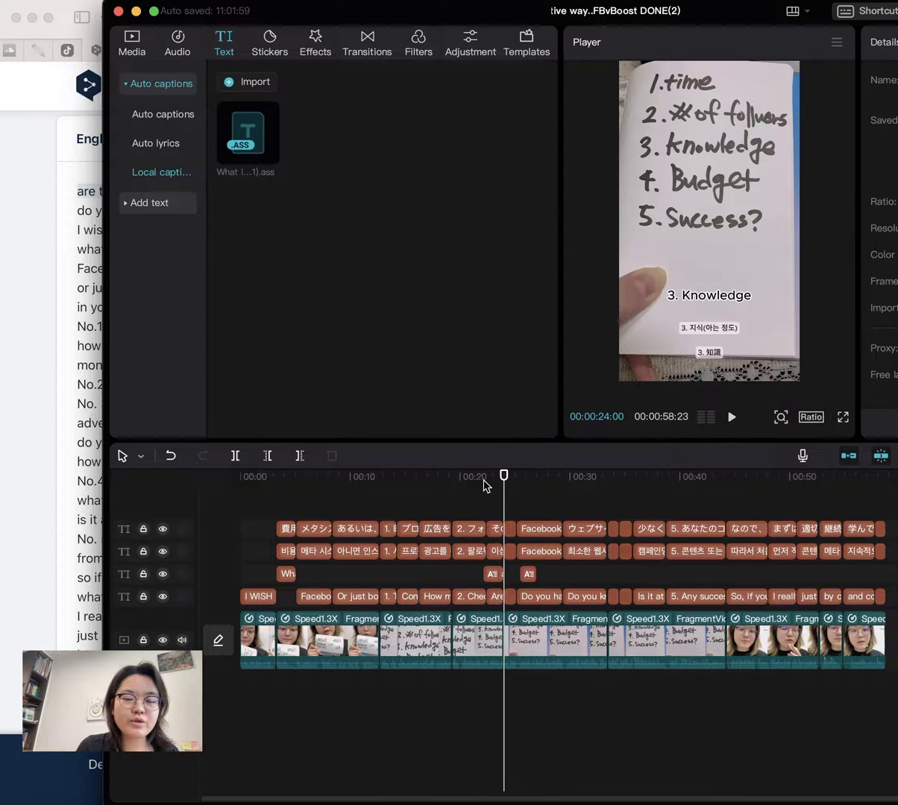
{"action": "left_click", "coordinate": [287, 530]}
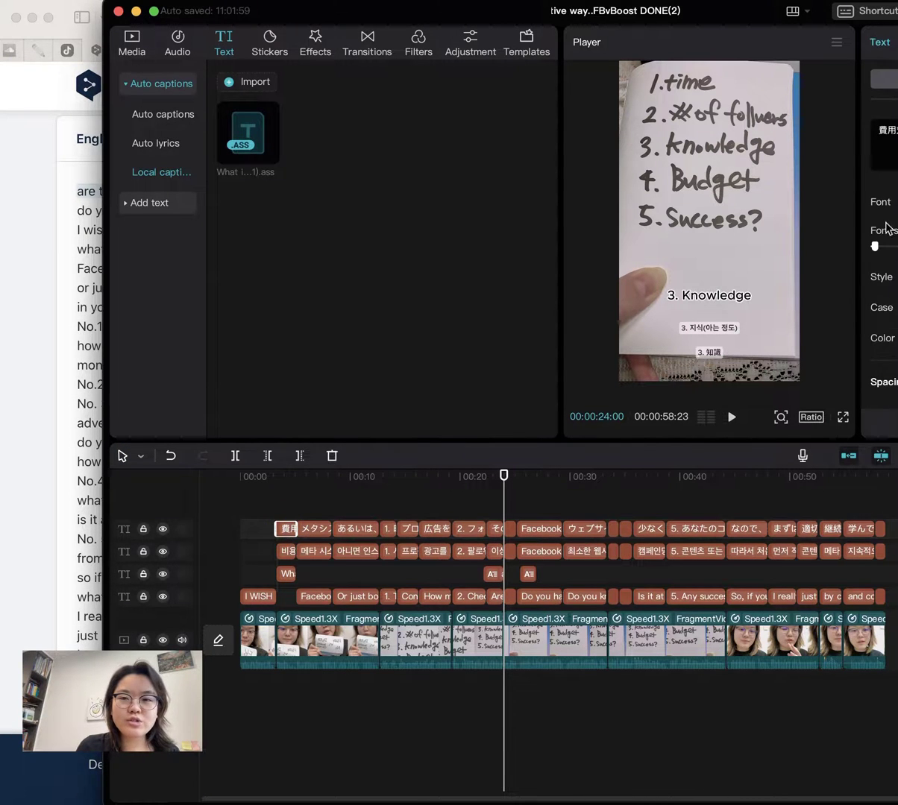
{"action": "left_click_drag", "start_coordinate": [776, 18], "coordinate": [618, 17]}
{"action": "triple_click", "coordinate": [780, 137]}
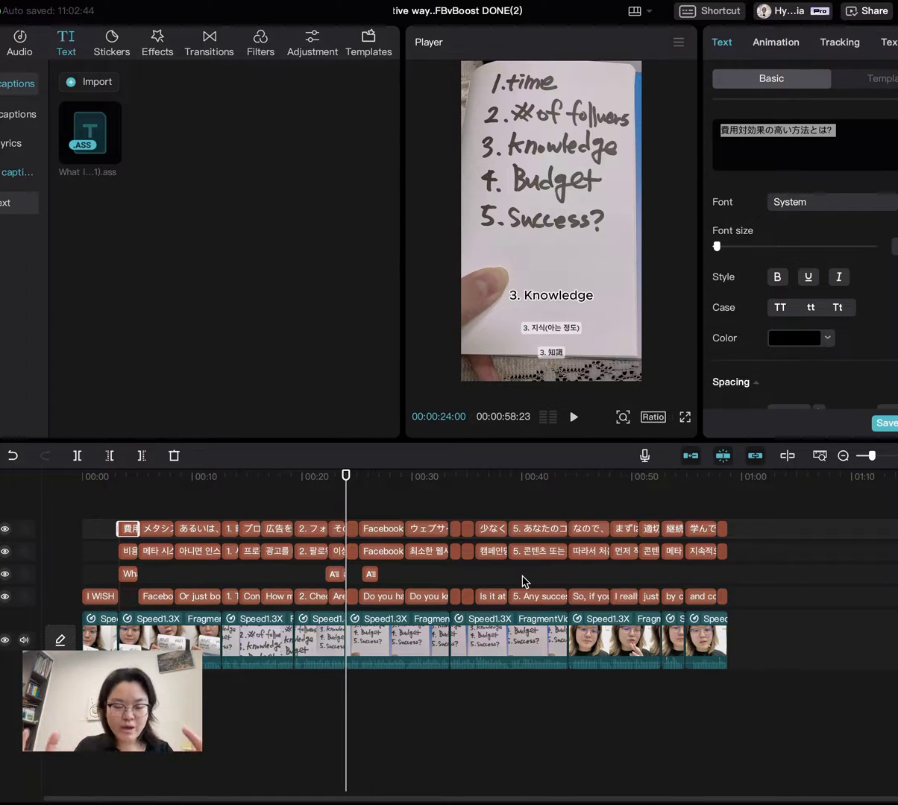
Inspect the last three Japanese captions one by one, select all caption clips together and clear the selection
{"action": "left_click", "coordinate": [722, 529]}
{"action": "left_click", "coordinate": [702, 529]}
{"action": "left_click", "coordinate": [672, 531]}
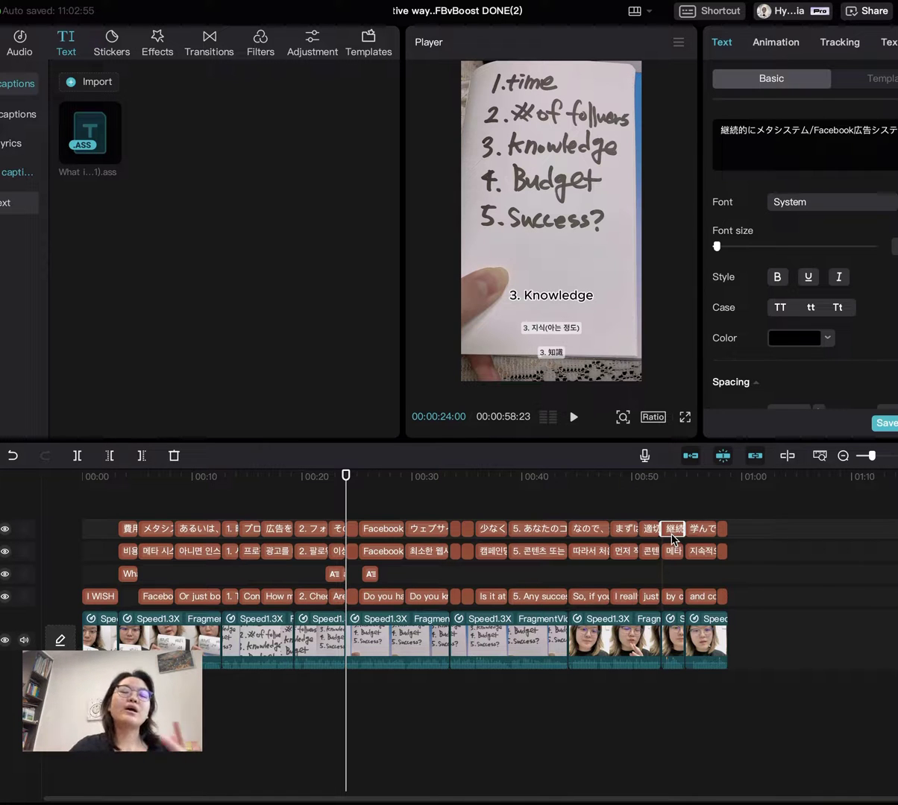
{"action": "left_click_drag", "start_coordinate": [762, 594], "coordinate": [64, 492]}
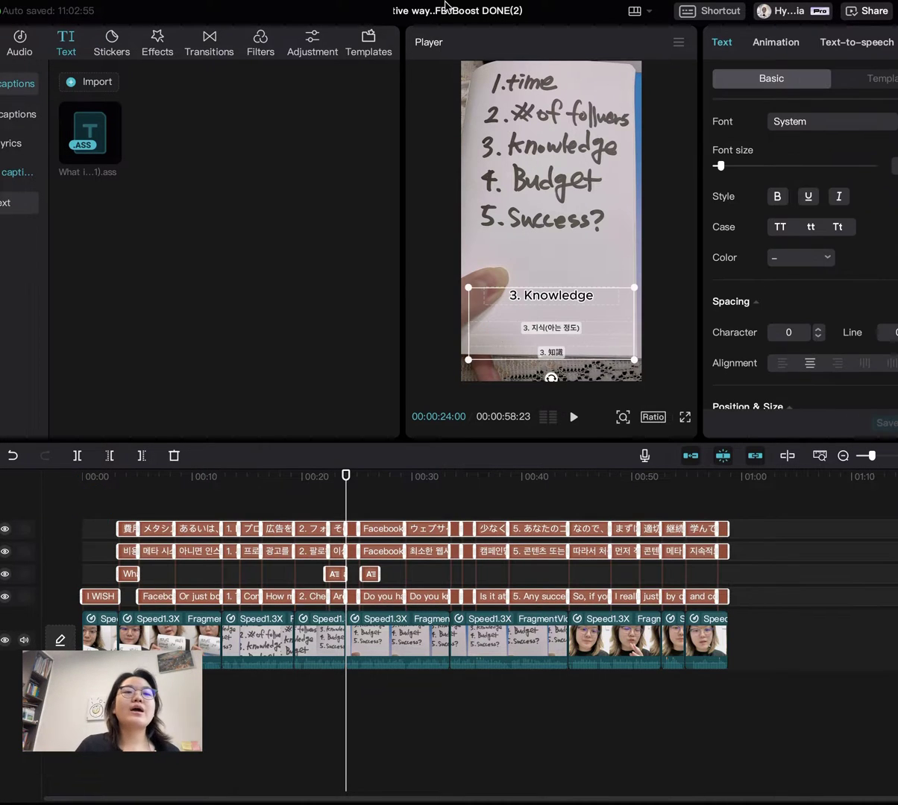
{"action": "left_click", "coordinate": [788, 567]}
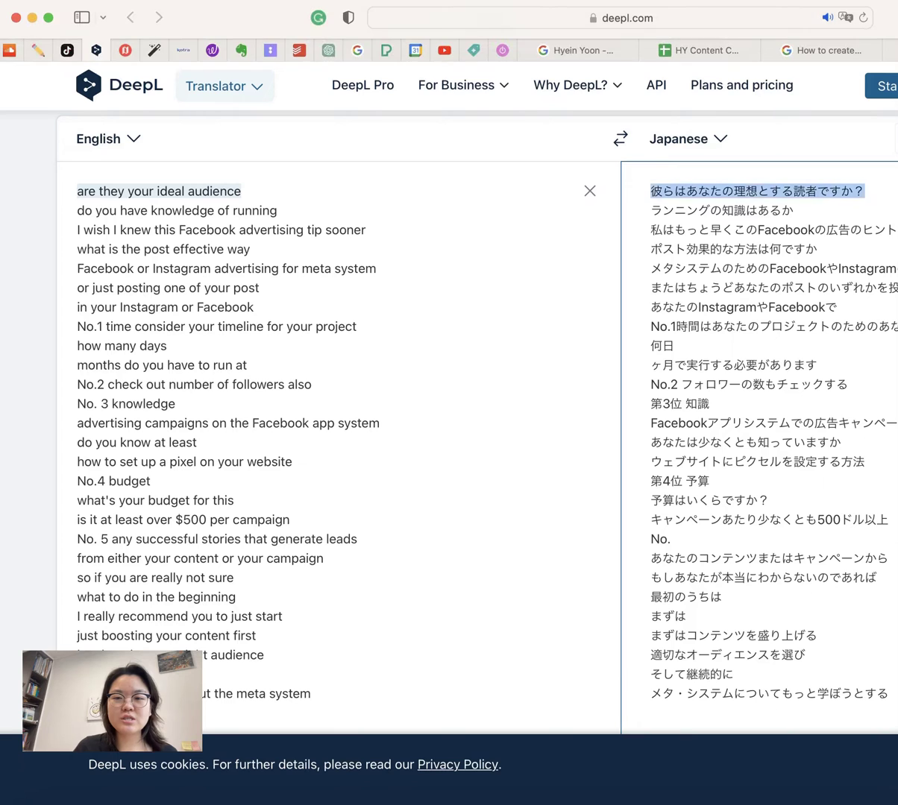
Return to DeepL and highlight the Japanese translation of "are they your ideal audience"
{"action": "left_click", "coordinate": [682, 197]}
{"action": "left_click_drag", "start_coordinate": [644, 192], "coordinate": [876, 193]}
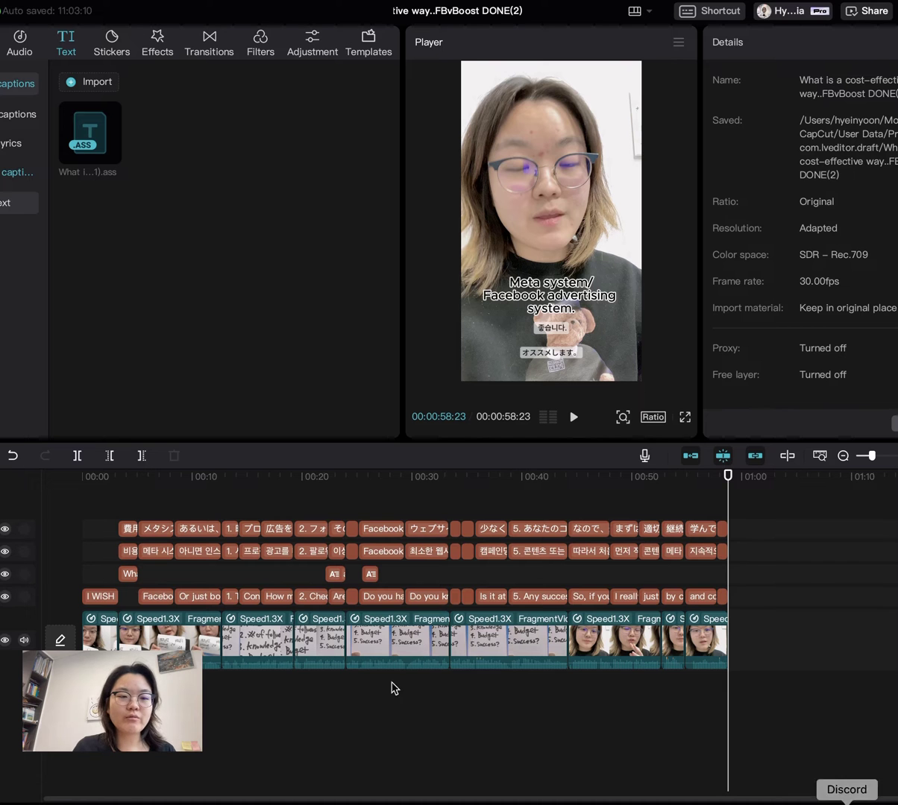
Back in CapCut, move the playhead to the first Japanese caption and open the track's captions in sequence through the project-timeline one
{"action": "left_click", "coordinate": [128, 520]}
{"action": "left_click", "coordinate": [128, 528]}
{"action": "left_click", "coordinate": [153, 529]}
{"action": "left_click", "coordinate": [213, 529]}
{"action": "left_click", "coordinate": [231, 530]}
{"action": "left_click", "coordinate": [251, 529]}
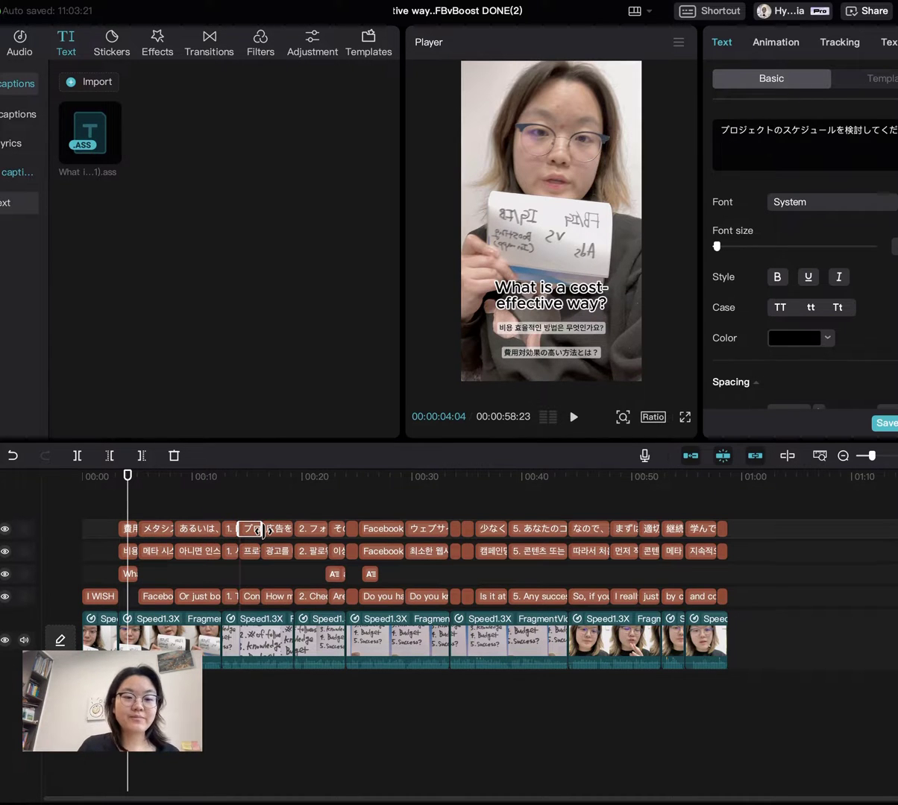